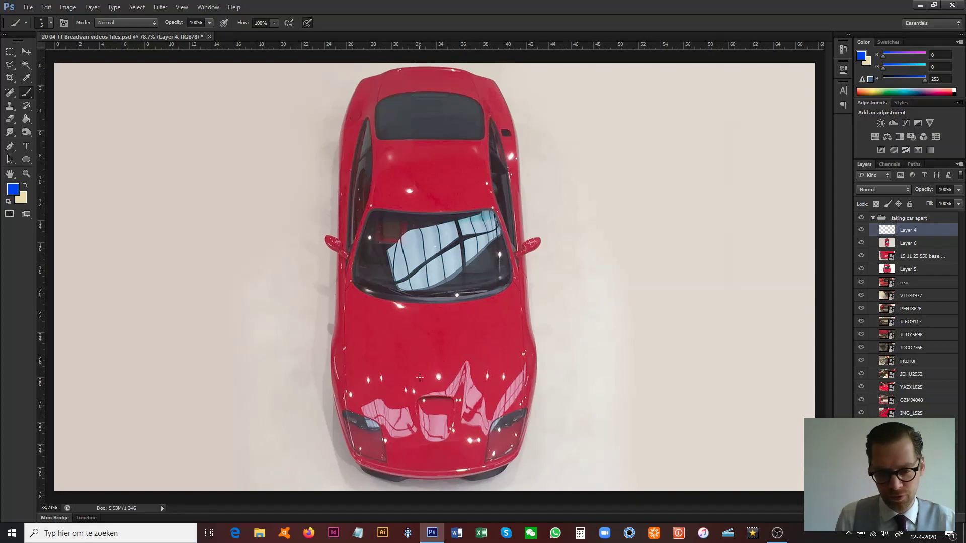
Step: Draw a blue arrow across the hood pointing to a 'V12' label
mouse_move(421, 378)
left_mouse_down()
mouse_move(598, 369)
mouse_move(587, 355)
mouse_move(614, 372)
mouse_move(581, 392)
left_mouse_up()
mouse_move(659, 344)
left_mouse_down()
mouse_move(669, 363)
mouse_move(704, 345)
left_mouse_up()
left_click(682, 377)
left_click_drag(682, 378, 670, 394)
mouse_move(685, 381)
left_mouse_down()
mouse_move(680, 398)
mouse_move(708, 405)
left_mouse_up()
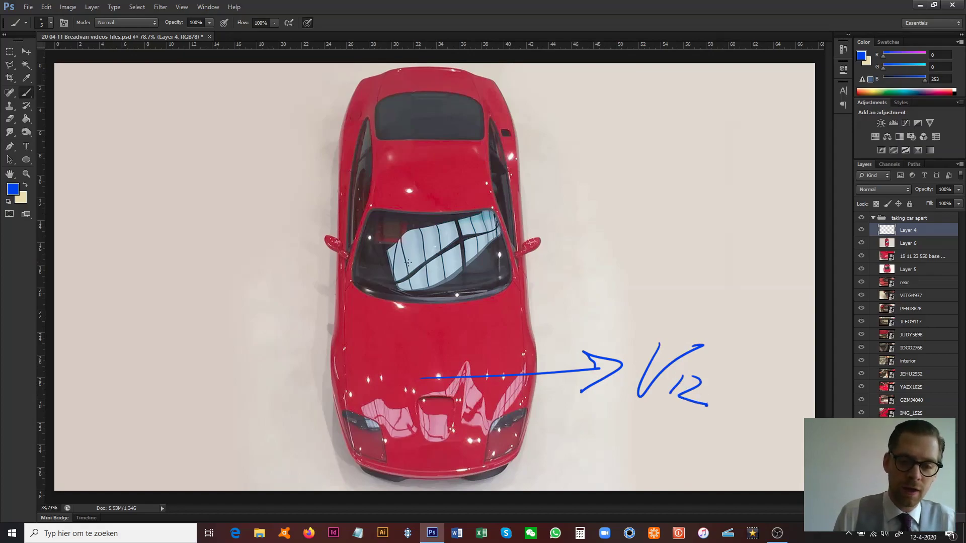
Step: Circle the windscreen middle and draw an arrow to the word 'manual'
mouse_move(430, 244)
left_mouse_down()
mouse_move(437, 267)
mouse_move(443, 254)
mouse_move(617, 255)
left_mouse_up()
mouse_move(589, 243)
left_mouse_down()
mouse_move(603, 262)
mouse_move(591, 266)
left_mouse_up()
mouse_move(640, 264)
left_mouse_down()
mouse_move(706, 261)
mouse_move(712, 271)
left_mouse_up()
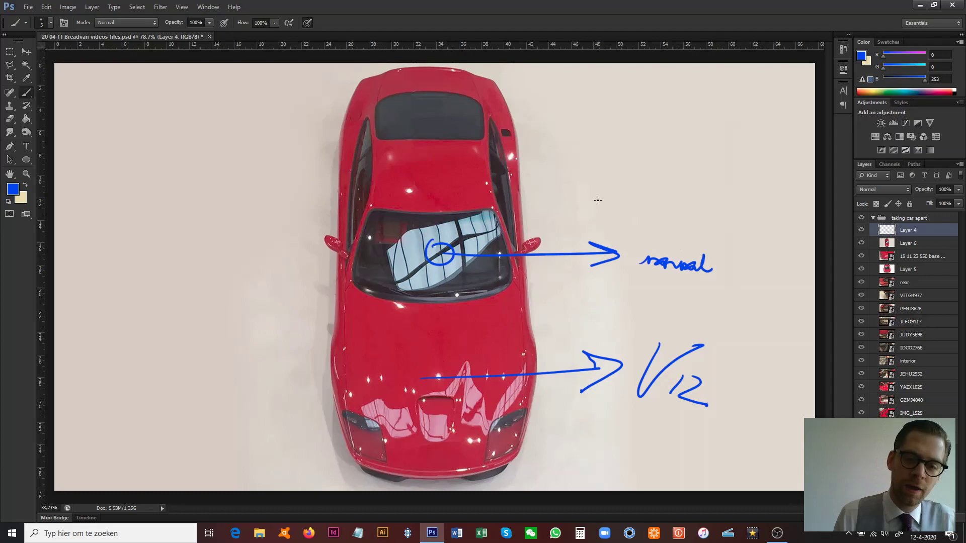
Step: Loop above the windscreen, mark an X on the roof, ellipse it, and add a right upward arrow
left_click_drag(461, 175, 474, 175)
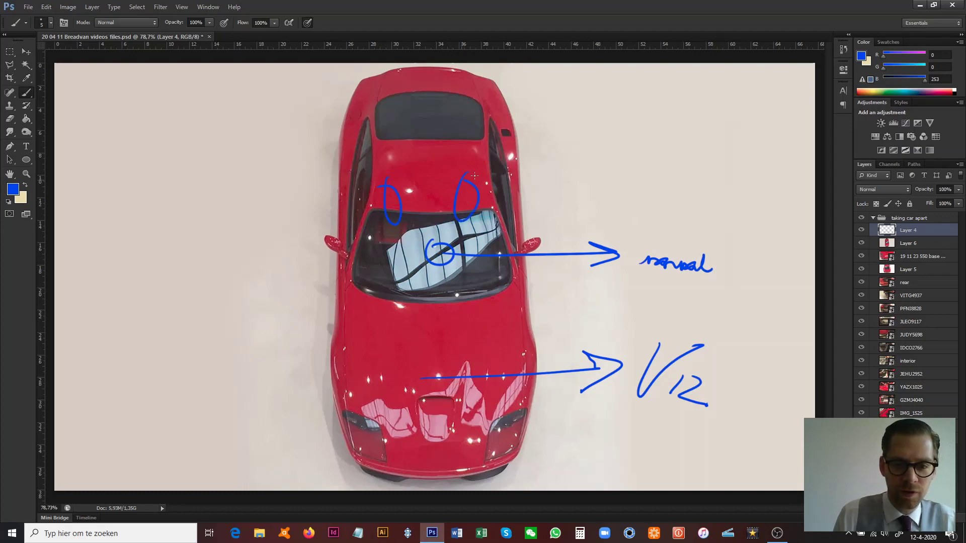
mouse_move(455, 140)
left_mouse_down()
mouse_move(405, 151)
mouse_move(495, 165)
left_mouse_up()
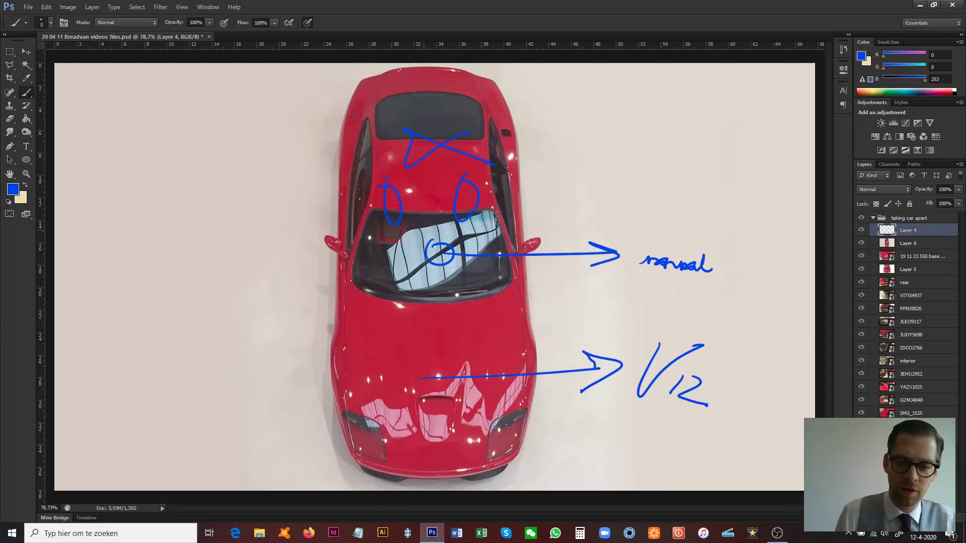
mouse_move(382, 133)
left_mouse_down()
mouse_move(371, 264)
mouse_move(496, 162)
left_mouse_up()
mouse_move(545, 214)
left_mouse_down()
mouse_move(545, 130)
mouse_move(573, 149)
left_mouse_up()
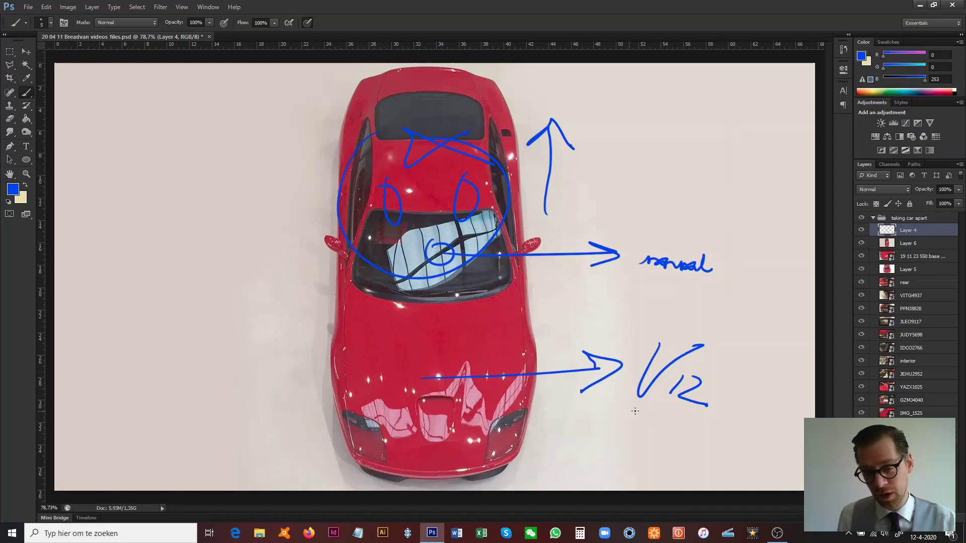
Step: Underline 'V12' and 'manual', add more roof loops and a left upward arrow, then press Delete
left_click_drag(618, 410, 729, 413)
left_click_drag(650, 279, 719, 279)
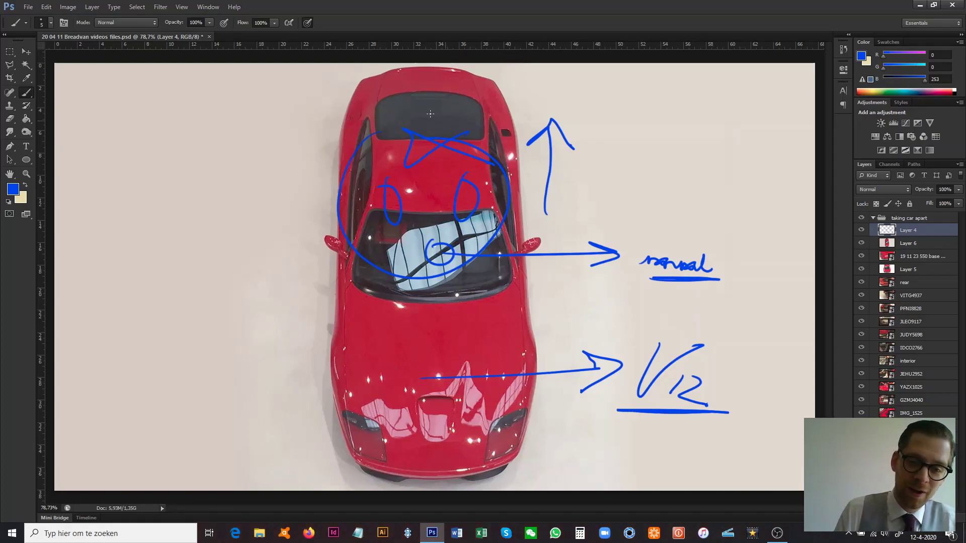
mouse_move(430, 114)
left_mouse_down()
mouse_move(368, 226)
mouse_move(507, 199)
mouse_move(366, 145)
mouse_move(412, 269)
mouse_move(485, 236)
left_mouse_up()
left_click_drag(243, 157, 311, 155)
left_click_drag(276, 113, 273, 228)
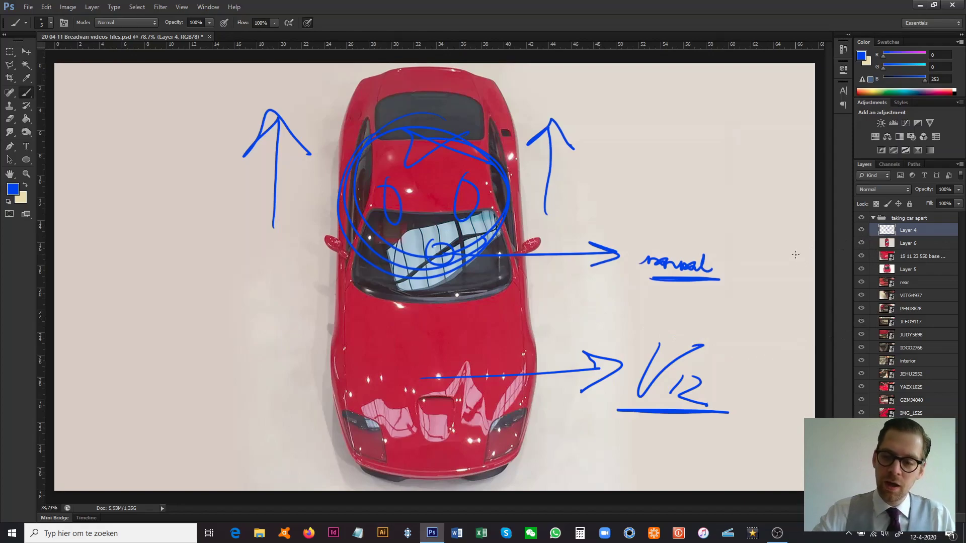
key("Delete")
Step: Clear the blue notes, hide the top view to reveal the front close-up, and deselect
key("ctrl+a")
left_click(861, 243)
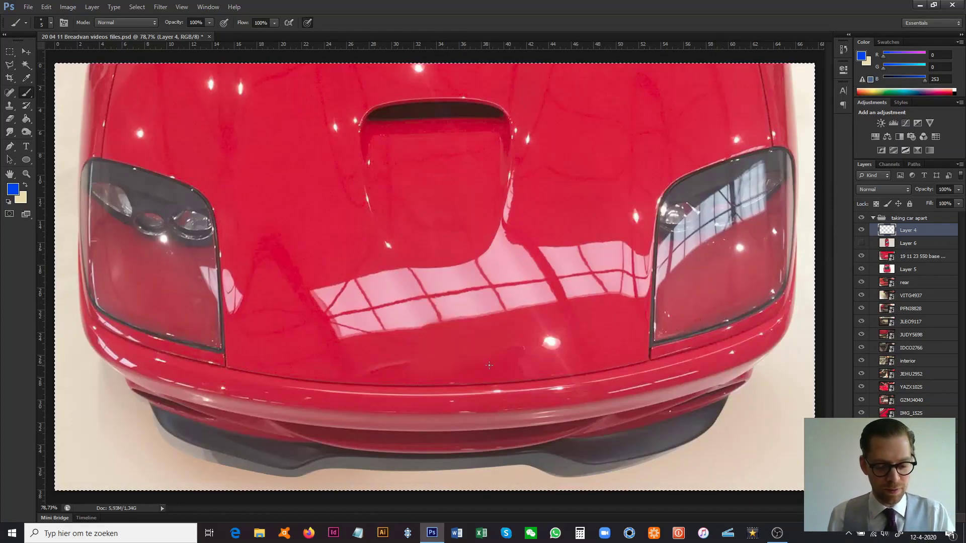
key("ctrl+d")
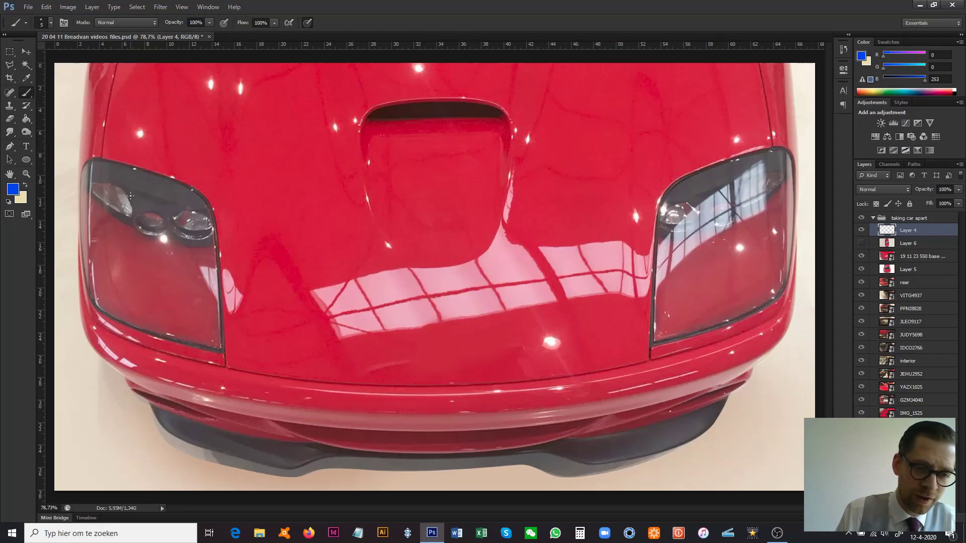
Step: Circle the left headlight, hood scoop and front bumper, then erase those marks
left_click_drag(201, 199, 154, 234)
mouse_move(481, 129)
left_mouse_down()
mouse_move(355, 201)
mouse_move(459, 131)
left_mouse_up()
mouse_move(318, 417)
left_mouse_down()
mouse_move(396, 468)
mouse_move(334, 426)
left_mouse_up()
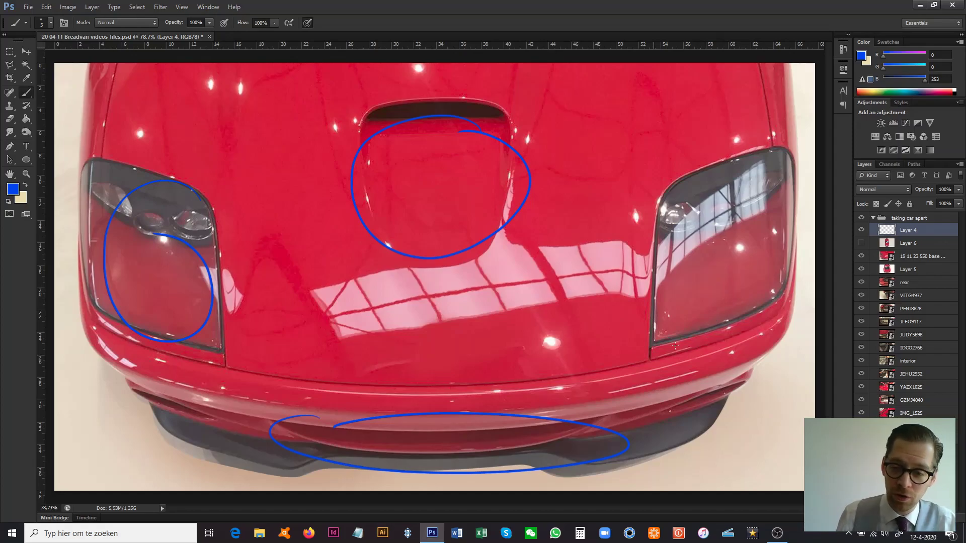
key("ctrl+a")
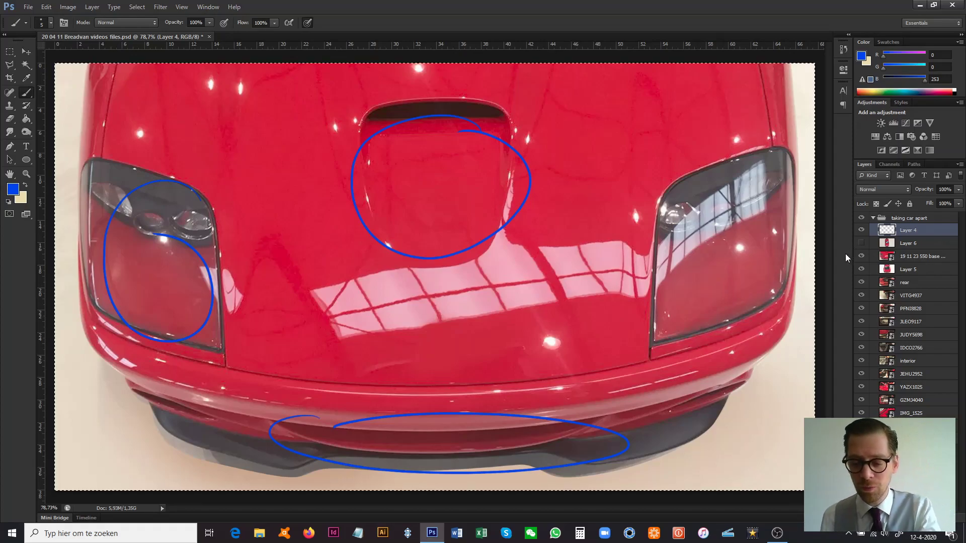
key("Delete")
Step: Hide the front close-up to show the rear top view and reactivate the annotation layer
left_click(861, 258)
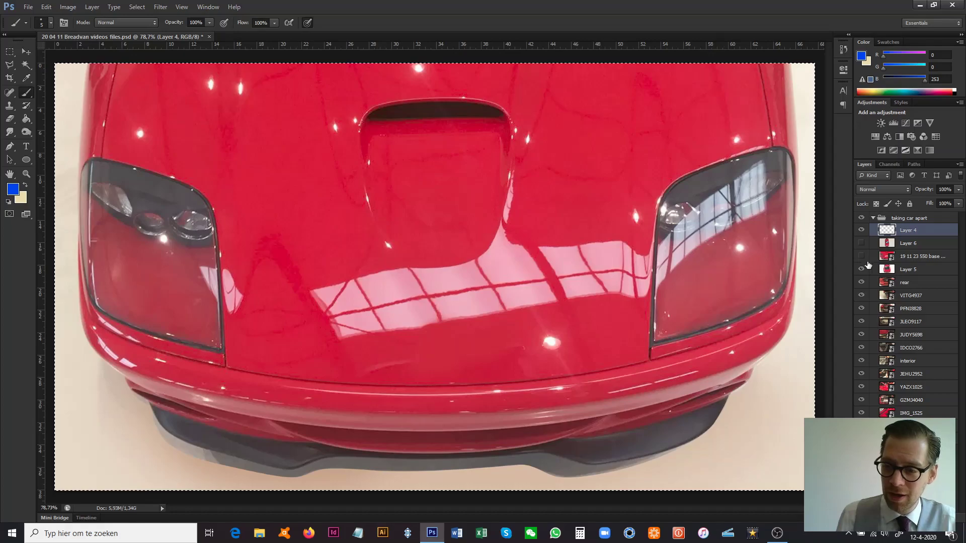
left_click(911, 270)
key("ctrl+d")
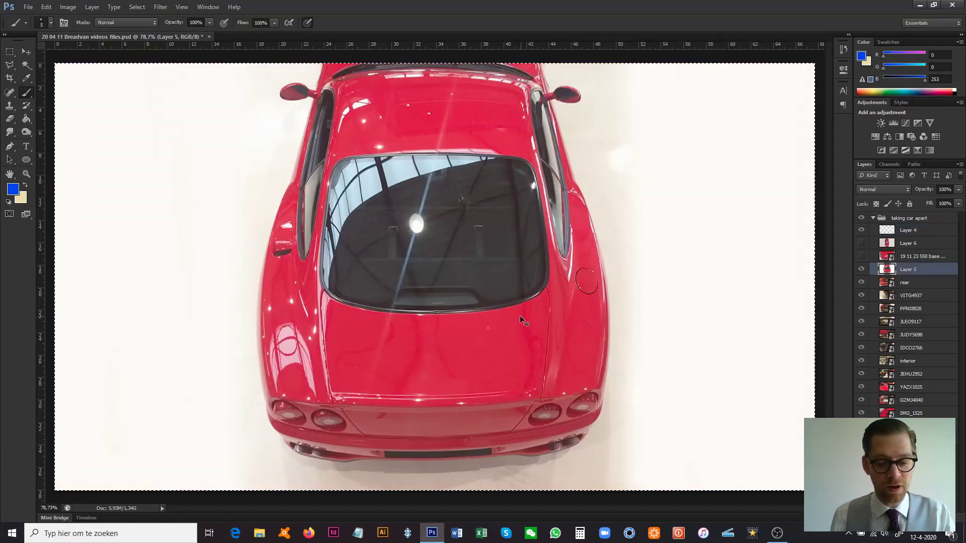
key("alt+bracketright")
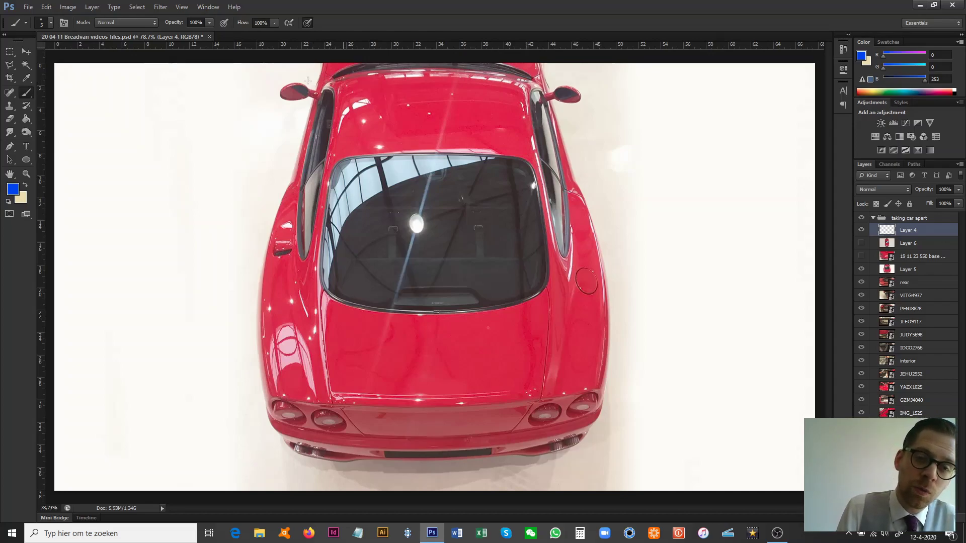
Step: Circle the left mirror, rear pillar, side detail and fuel cap, with an arrow and hatching
mouse_move(346, 86)
left_mouse_down()
mouse_move(303, 89)
mouse_move(346, 86)
mouse_move(322, 102)
left_mouse_up()
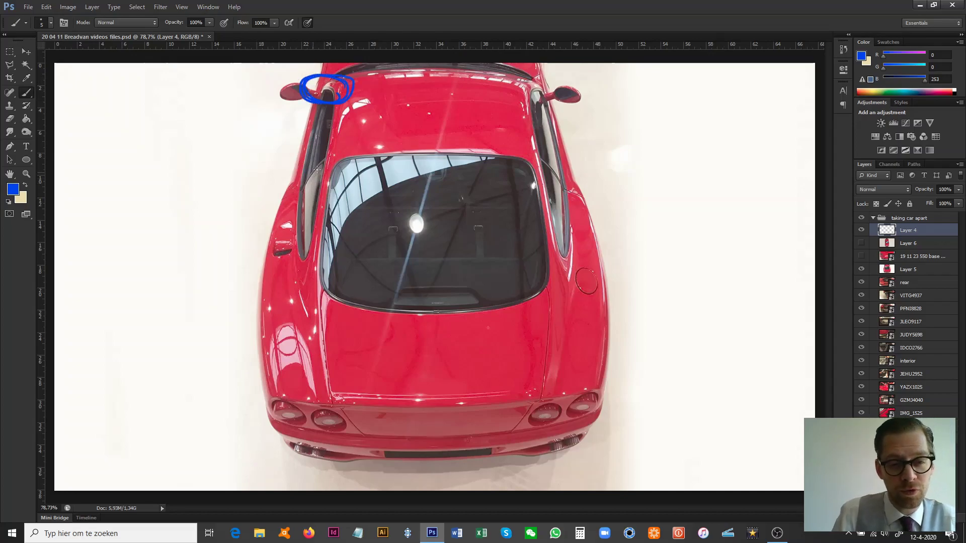
mouse_move(317, 170)
left_mouse_down()
mouse_move(292, 199)
mouse_move(308, 185)
mouse_move(293, 301)
mouse_move(302, 241)
left_mouse_up()
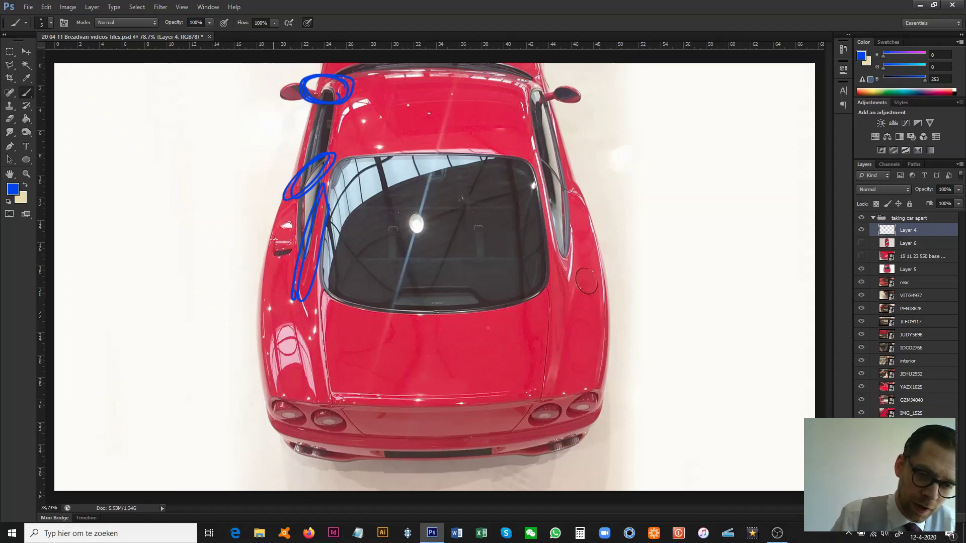
mouse_move(274, 240)
left_mouse_down()
mouse_move(284, 226)
mouse_move(295, 254)
mouse_move(279, 259)
left_mouse_up()
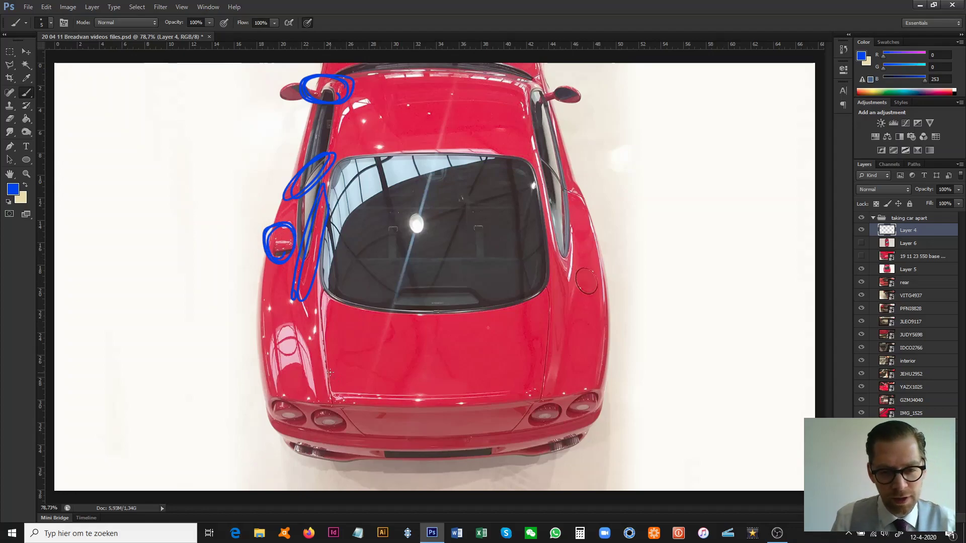
mouse_move(202, 246)
left_mouse_down()
mouse_move(239, 235)
mouse_move(242, 254)
left_mouse_up()
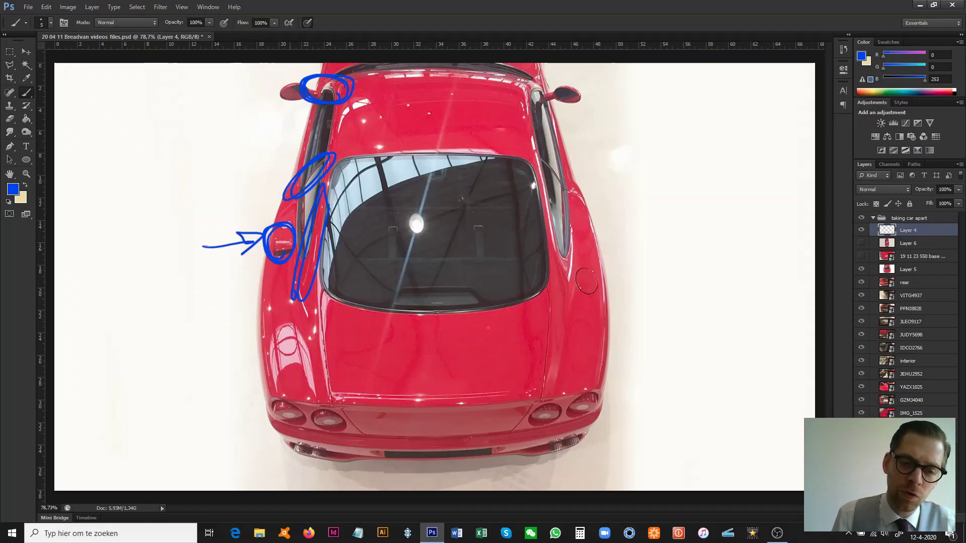
mouse_move(595, 235)
left_mouse_down()
mouse_move(598, 251)
mouse_move(585, 237)
left_mouse_up()
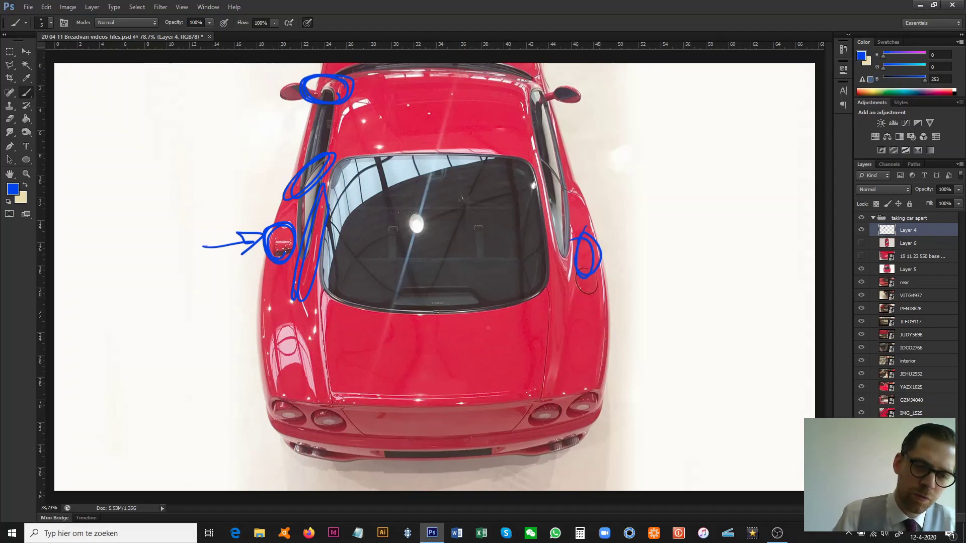
mouse_move(271, 234)
left_mouse_down()
mouse_move(291, 235)
mouse_move(293, 257)
left_mouse_up()
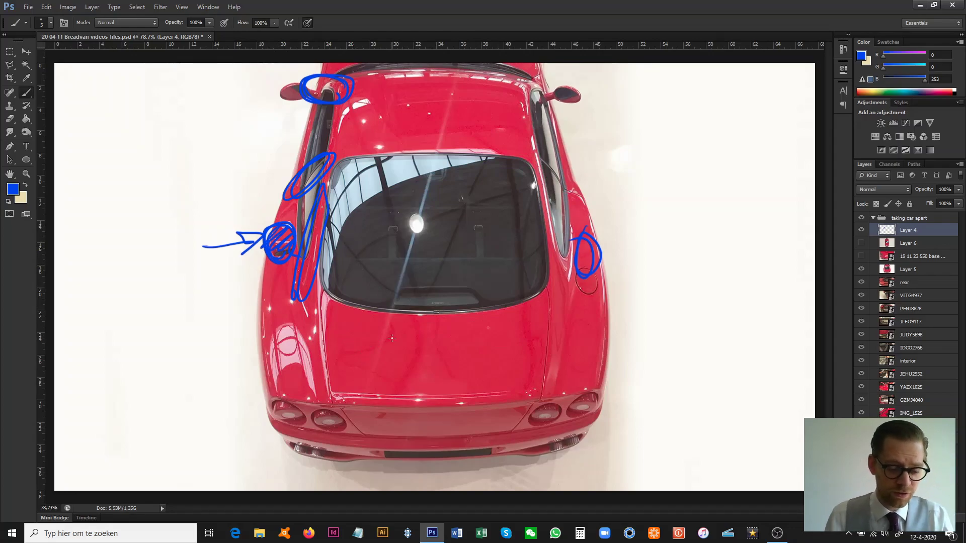
key("ctrl+a")
Step: Erase the rear top-view notes, hide that photo to reveal 'rear', and activate Layer 4
key("Delete")
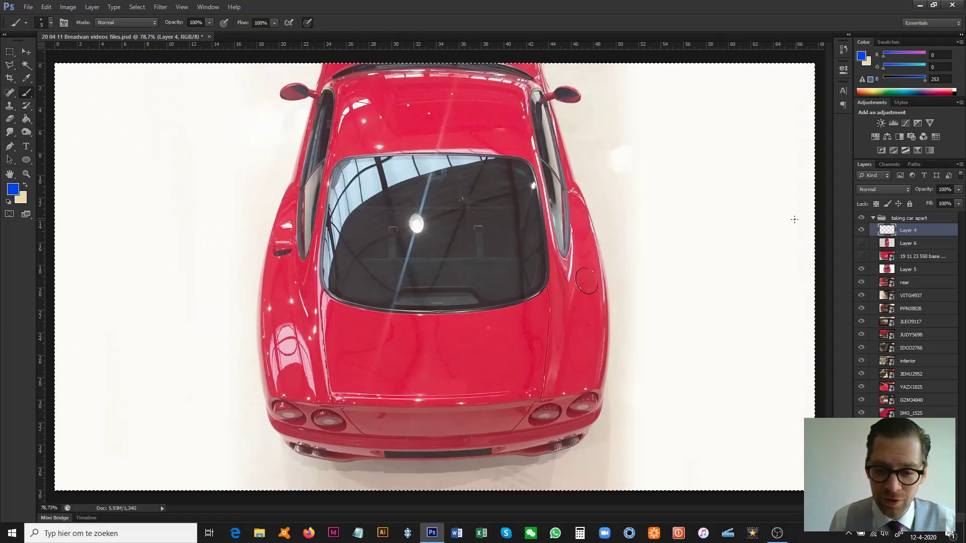
key("ctrl+d")
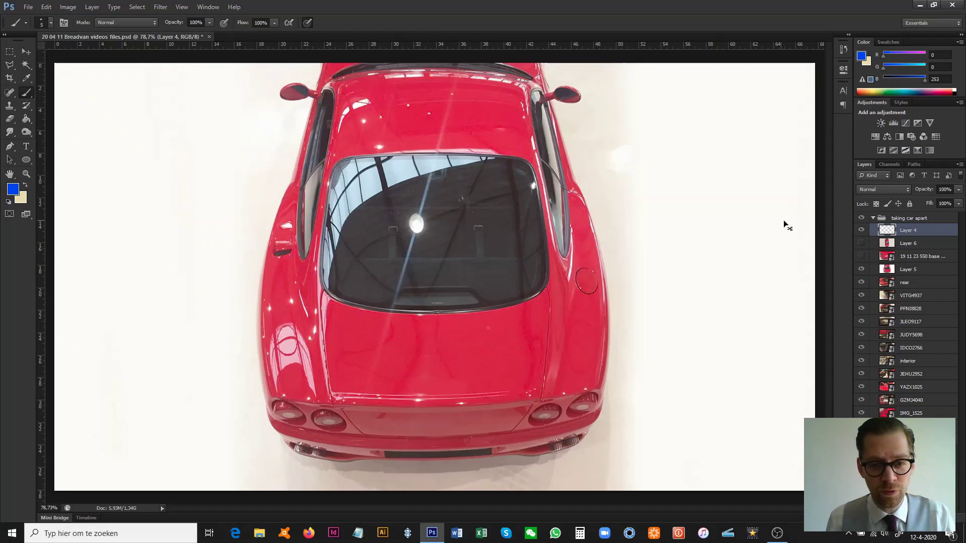
left_click(861, 270)
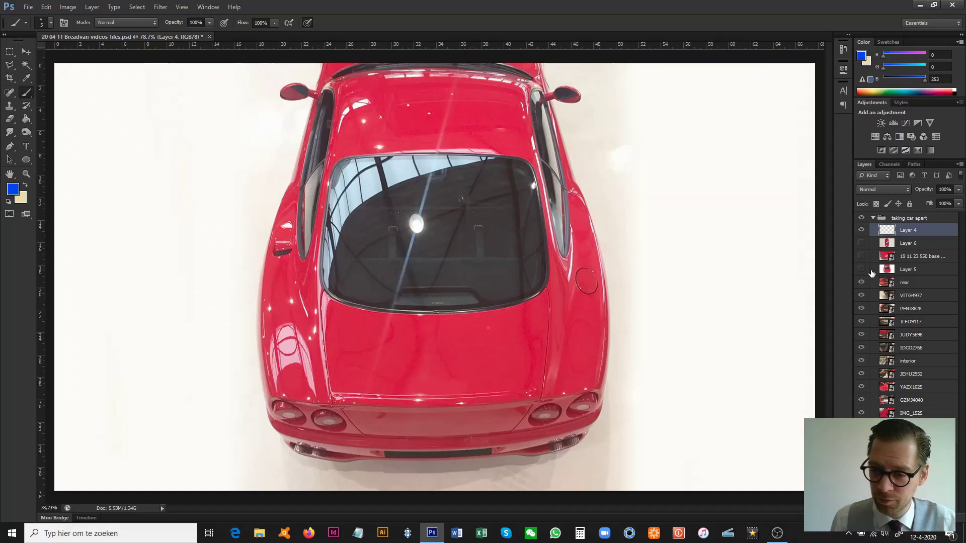
left_click(911, 283)
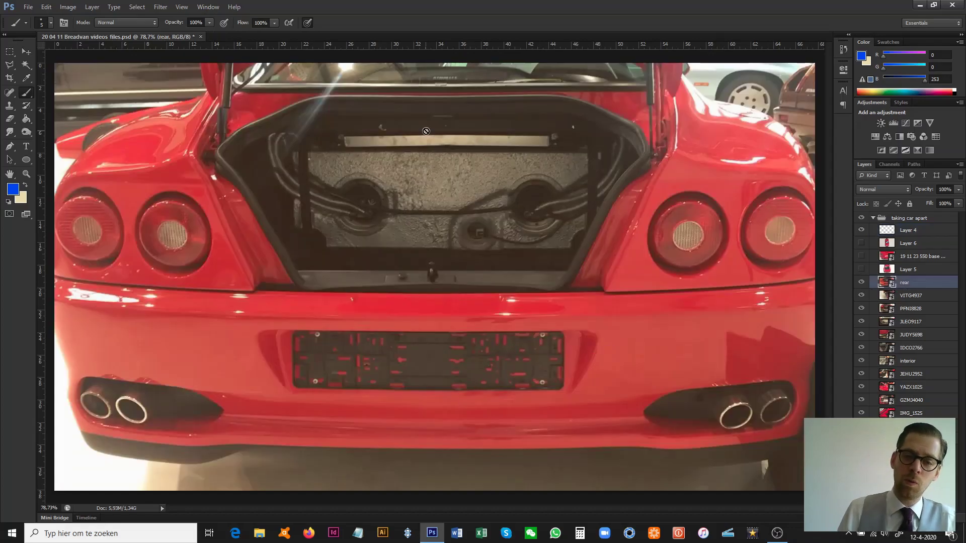
left_click(906, 230)
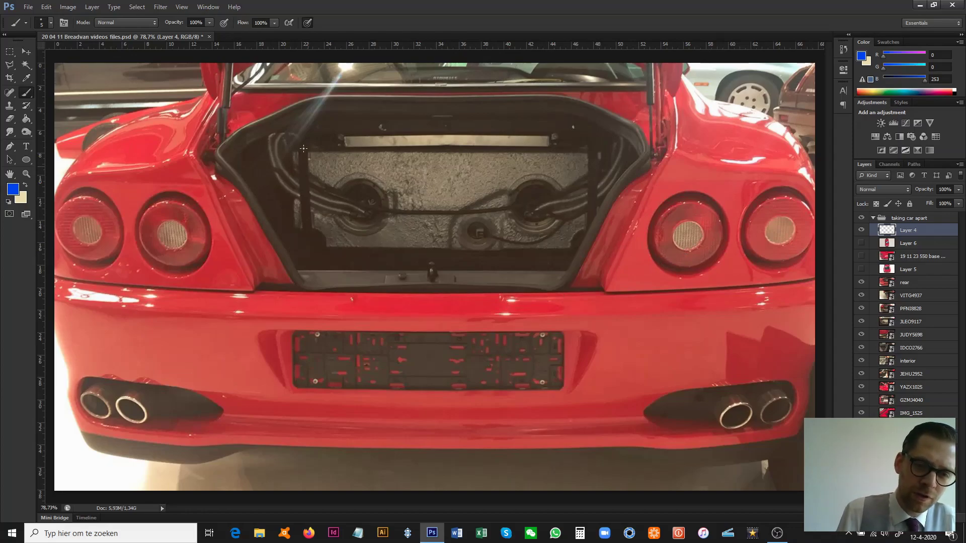
Step: Outline the trunk opening with a diagonal across the bay, then clear Layer 4
mouse_move(312, 223)
left_mouse_down()
mouse_move(603, 159)
mouse_move(576, 164)
mouse_move(588, 176)
mouse_move(578, 241)
mouse_move(325, 243)
left_mouse_up()
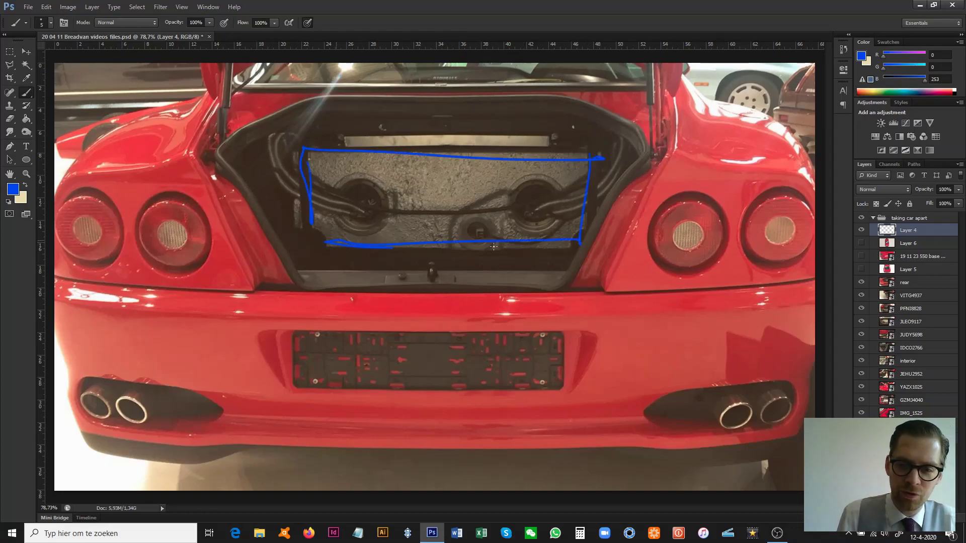
mouse_move(327, 150)
left_mouse_down()
mouse_move(618, 161)
mouse_move(594, 155)
mouse_move(583, 240)
mouse_move(305, 148)
mouse_move(457, 154)
mouse_move(565, 245)
left_mouse_up()
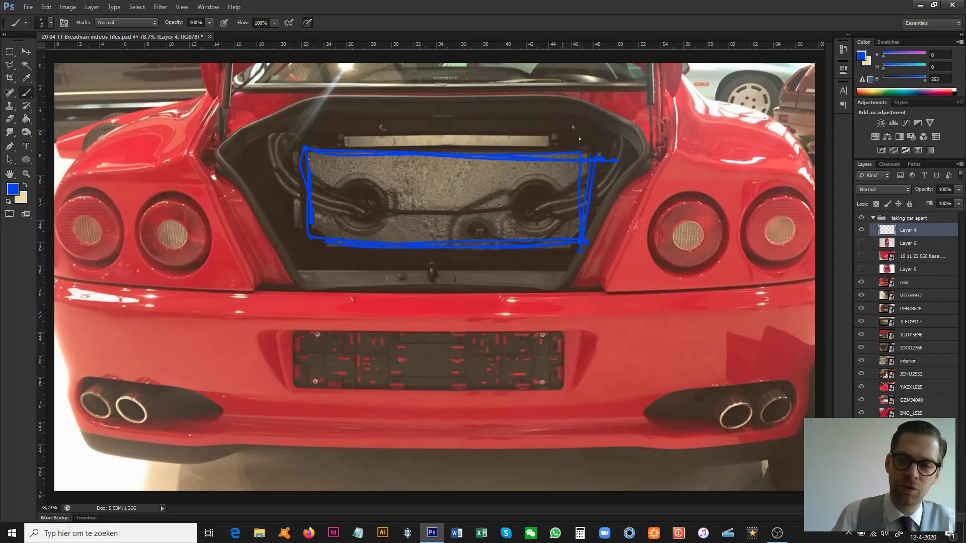
left_click_drag(669, 90, 288, 274)
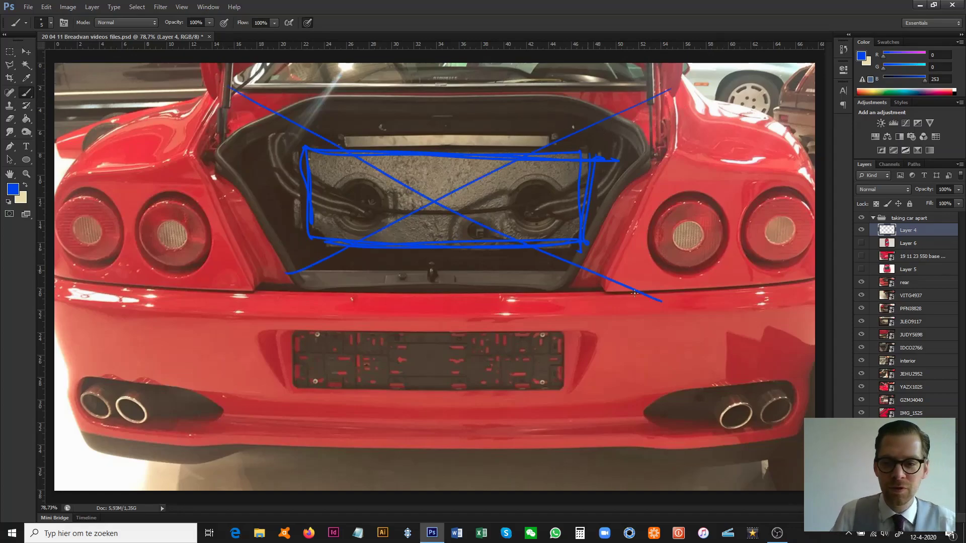
key("ctrl+a")
key("Delete")
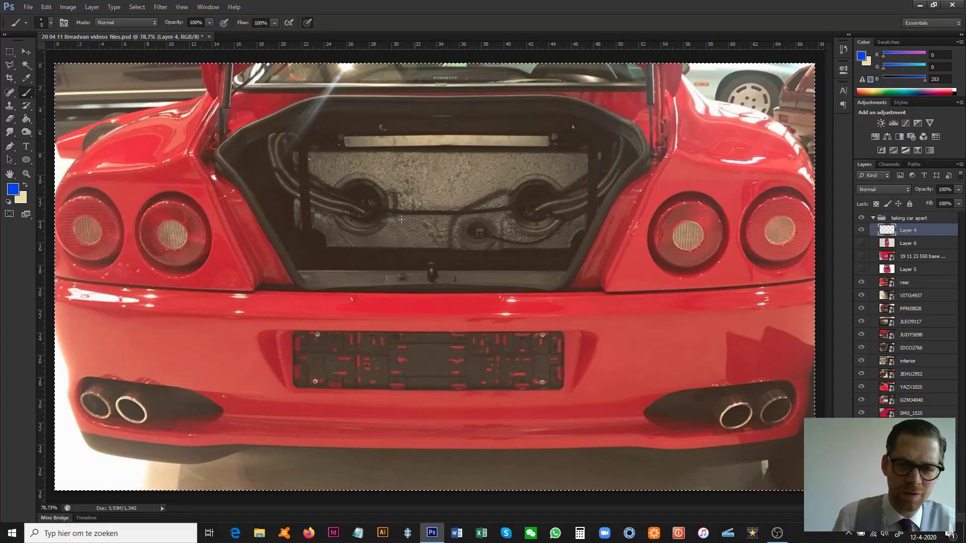
key("ctrl+d")
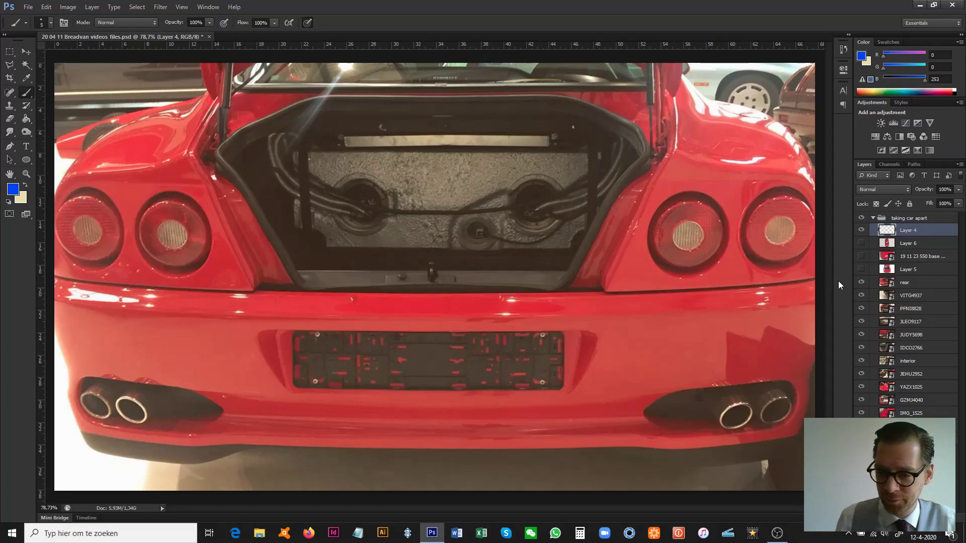
Step: Hide the rear photo to show VITG4937 and return to painting on Layer 4
left_click(861, 283)
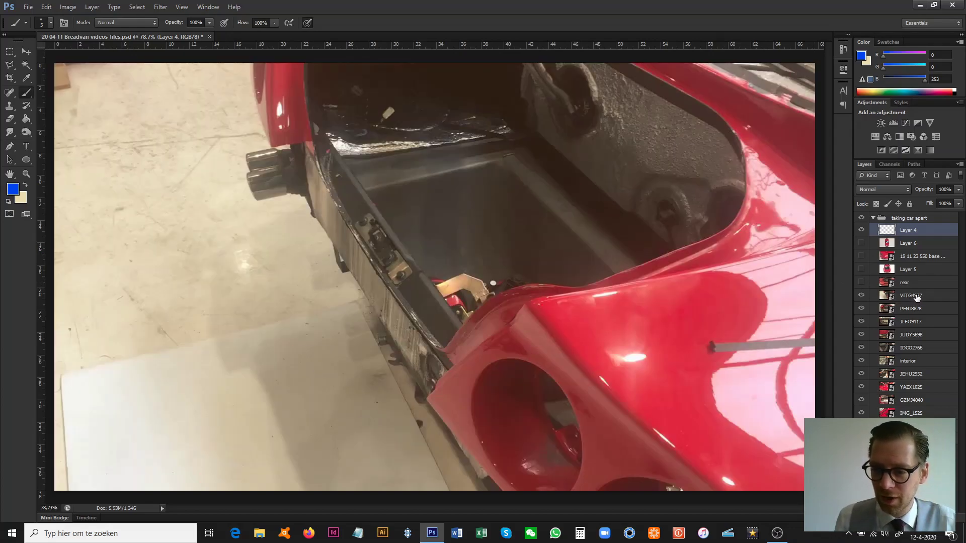
left_click(916, 298)
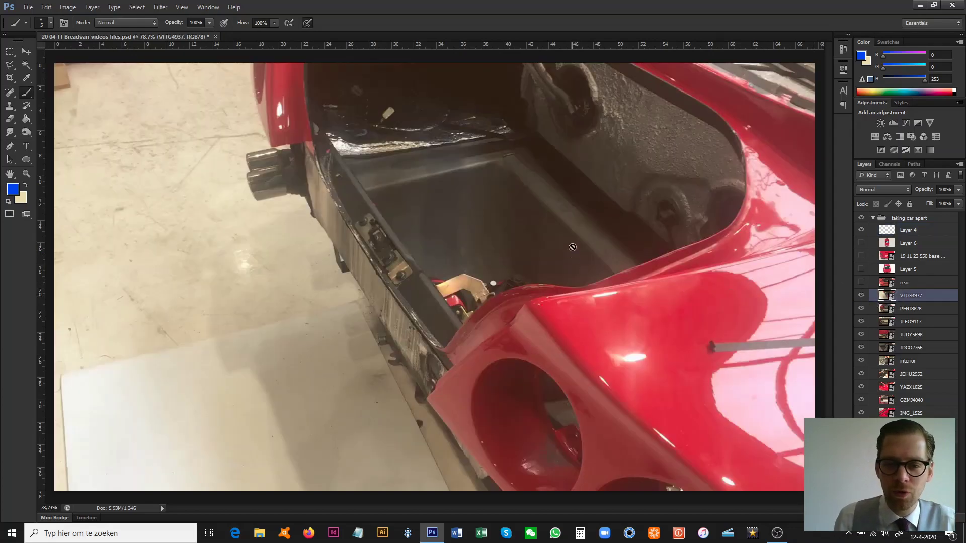
left_click(906, 234)
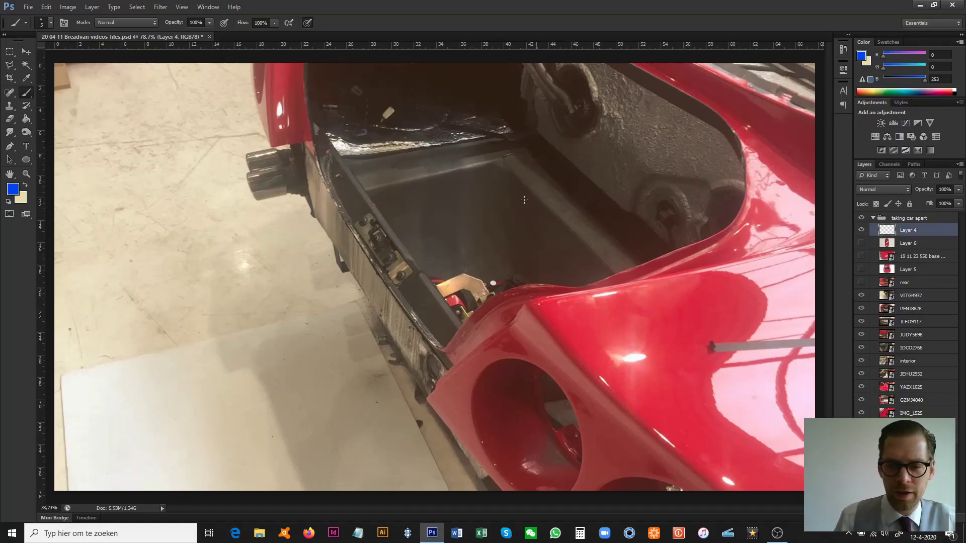
Step: Sketch the floor pan edges, centre line and sill edge, then cut all strokes away
mouse_move(361, 180)
left_mouse_down()
mouse_move(496, 152)
mouse_move(426, 178)
mouse_move(519, 154)
mouse_move(638, 263)
left_mouse_up()
left_click_drag(505, 151, 605, 265)
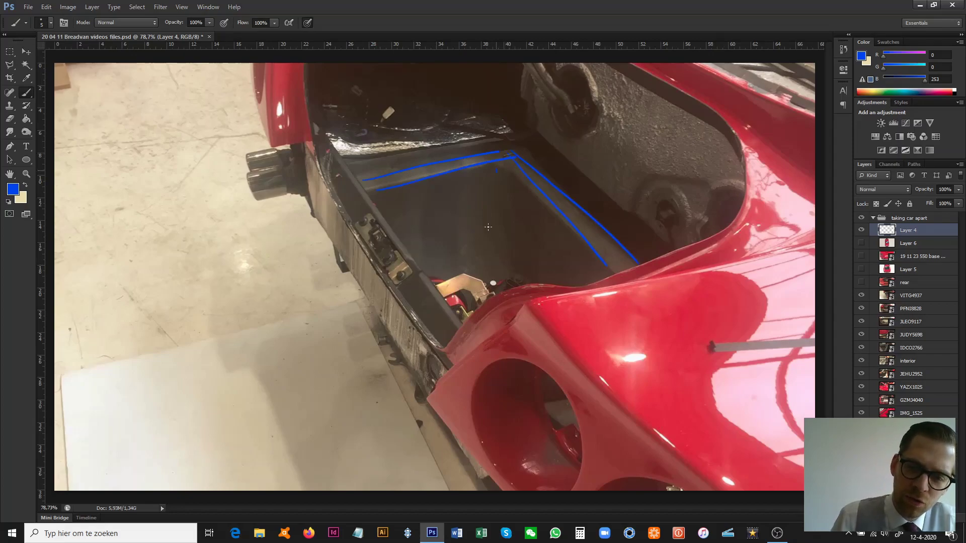
mouse_move(361, 199)
left_mouse_down()
mouse_move(351, 273)
mouse_move(416, 376)
left_mouse_up()
left_click_drag(338, 270, 416, 385)
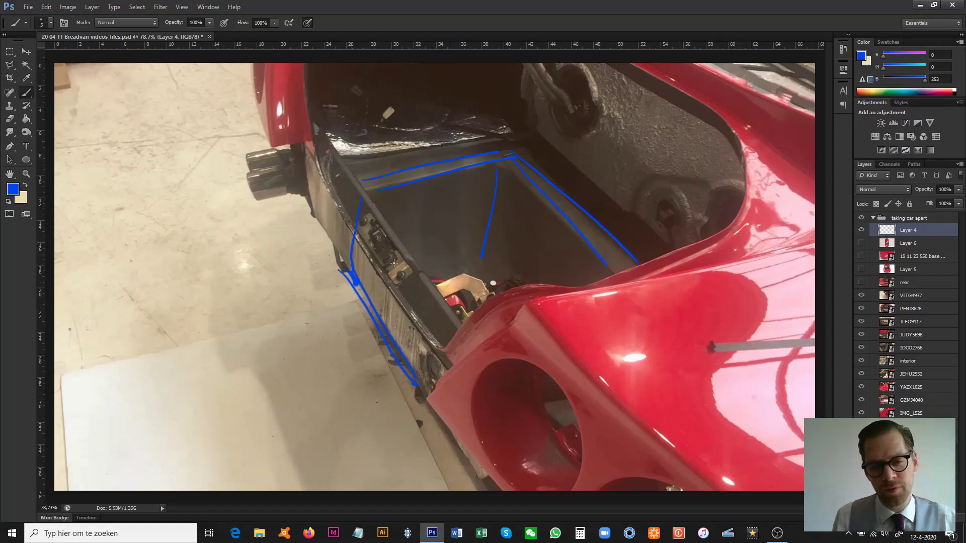
left_click_drag(346, 281, 481, 259)
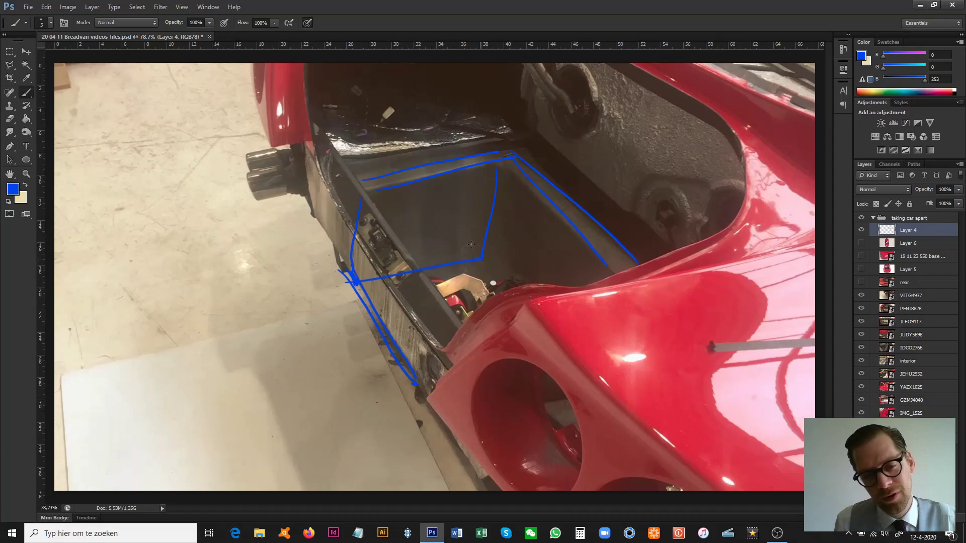
key("ctrl+a")
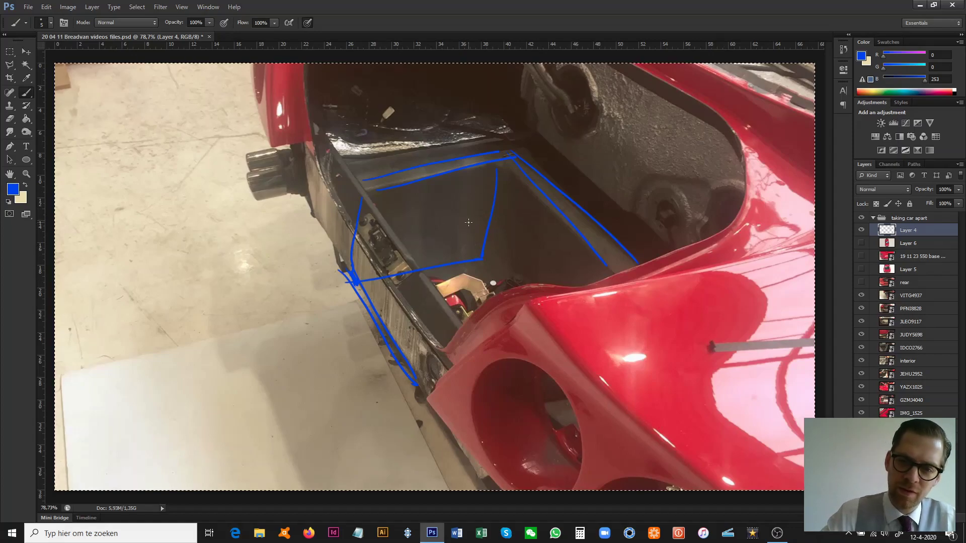
key("ctrl+x")
key("ctrl+d")
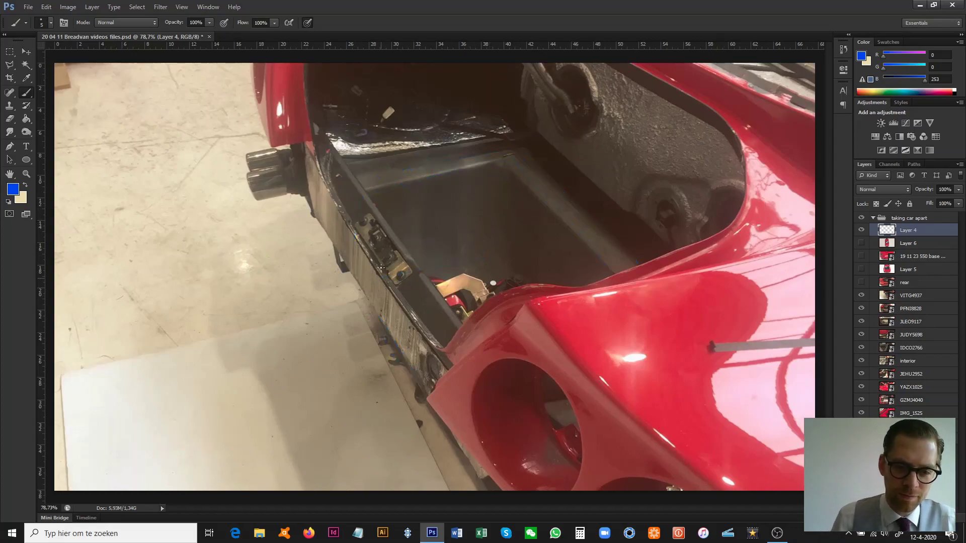
Step: Draw an arrow down the sill, then erase it
mouse_move(366, 189)
left_mouse_down()
mouse_move(339, 309)
mouse_move(363, 291)
left_mouse_up()
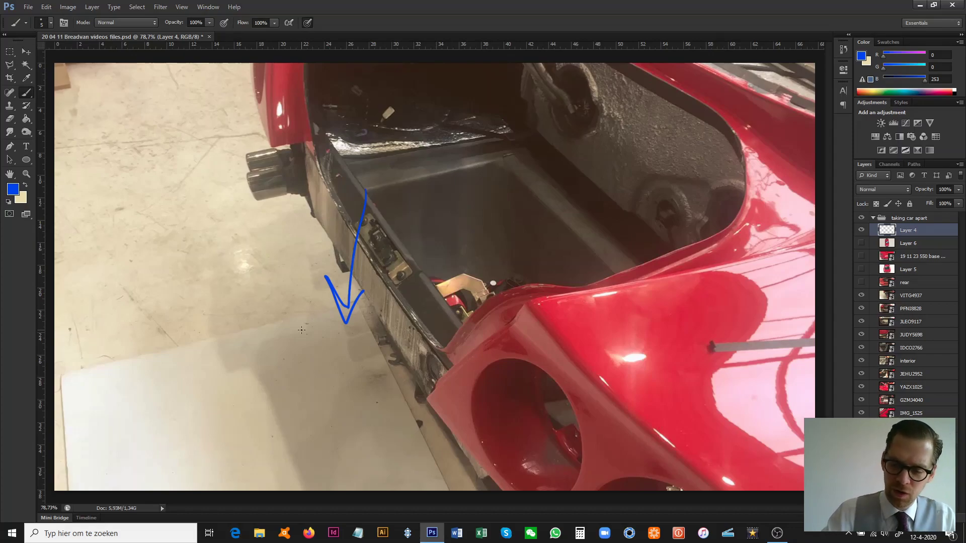
key("ctrl+a")
key("Delete")
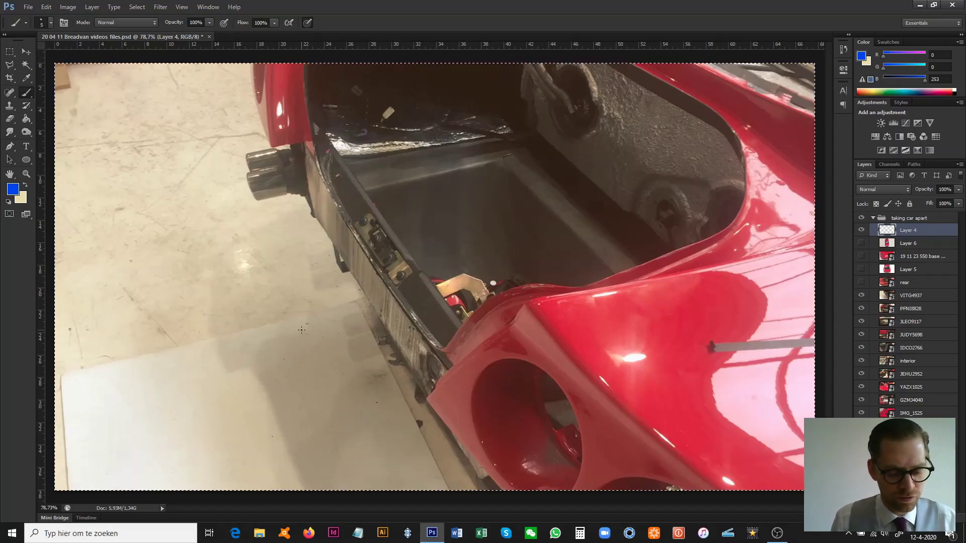
key("ctrl+d")
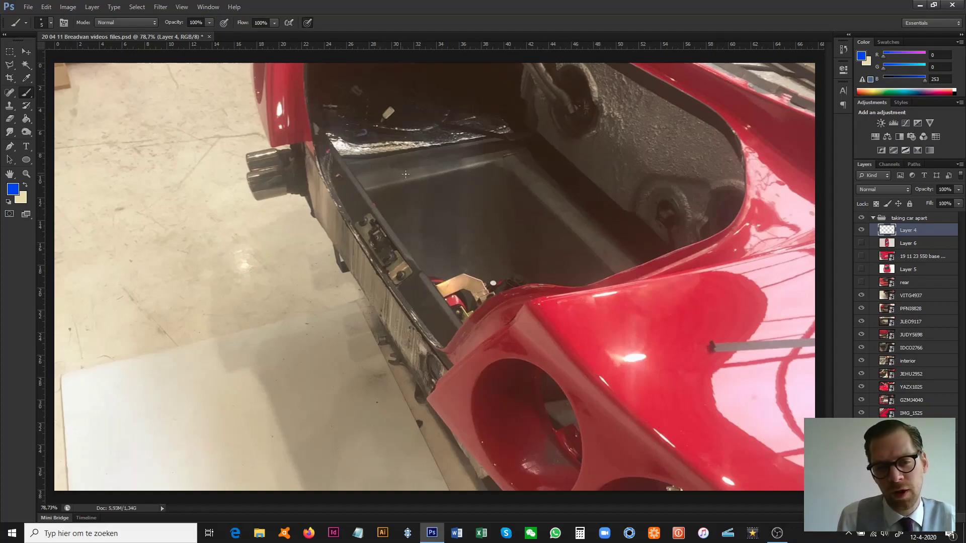
Step: Trace and hatch the floor pan, circle the exhaust, line the sill, then clear everything
mouse_move(366, 176)
left_mouse_down()
mouse_move(512, 158)
mouse_move(623, 269)
left_mouse_up()
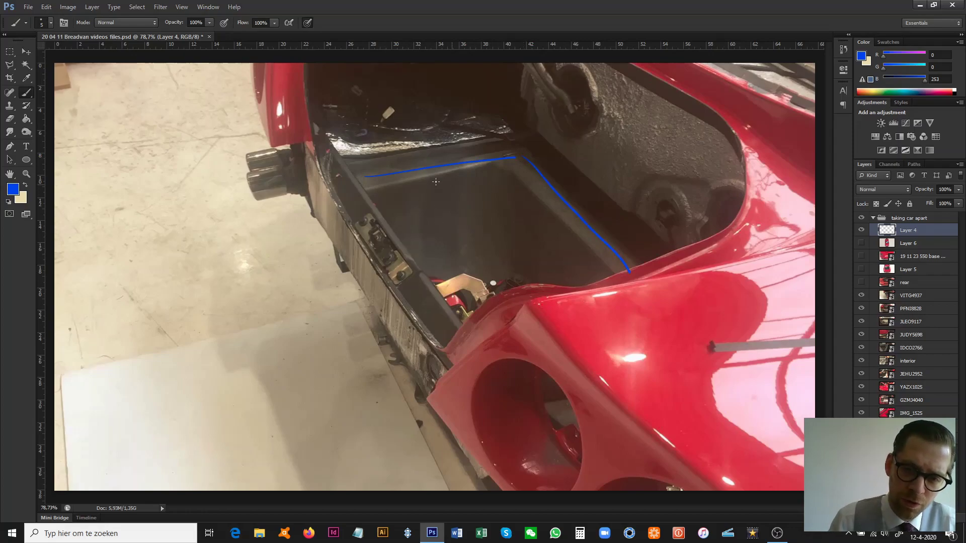
left_click_drag(379, 221, 381, 220)
left_click_drag(442, 166, 414, 247)
left_click_drag(483, 171, 446, 279)
left_click_drag(521, 188, 482, 297)
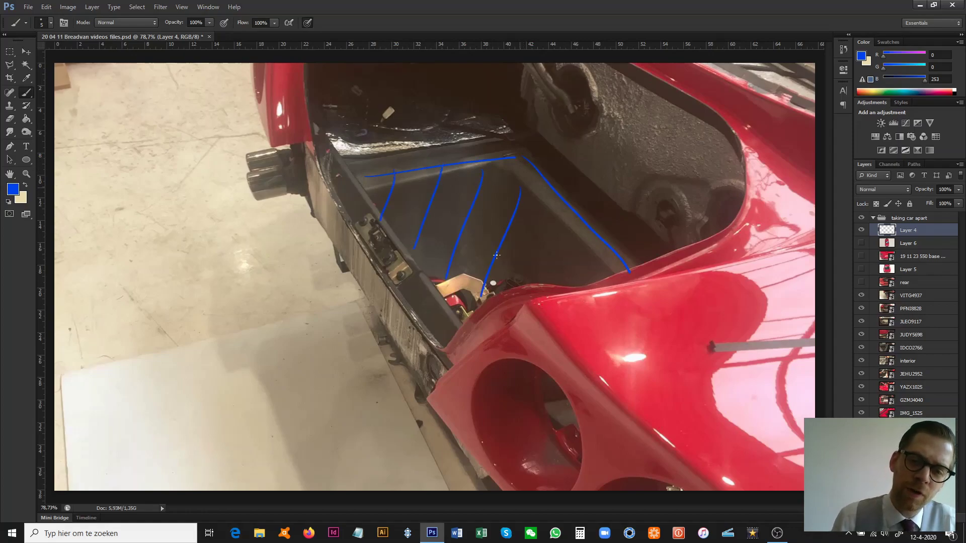
left_click_drag(551, 221, 527, 286)
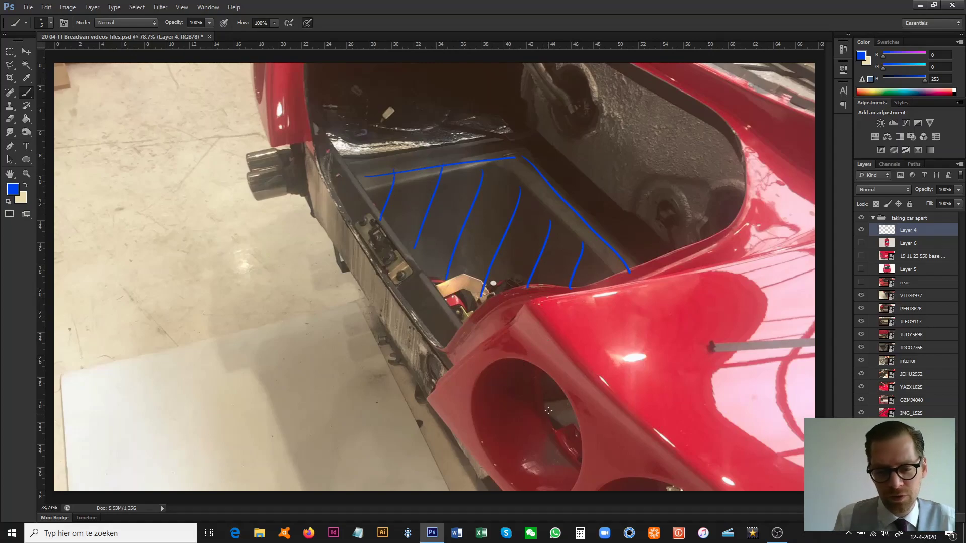
left_click_drag(550, 394, 561, 470)
left_click_drag(290, 160, 457, 355)
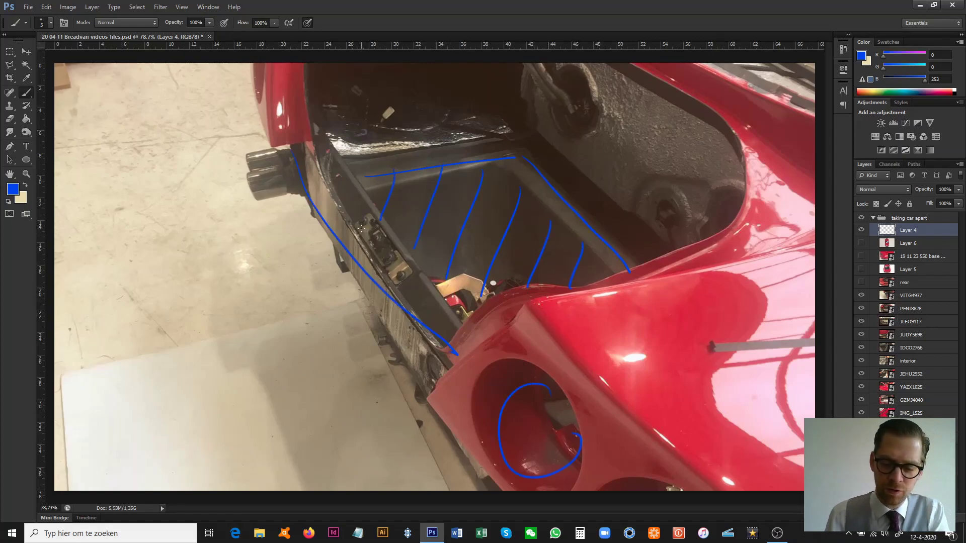
key("ctrl+a")
key("Delete")
key("ctrl+d")
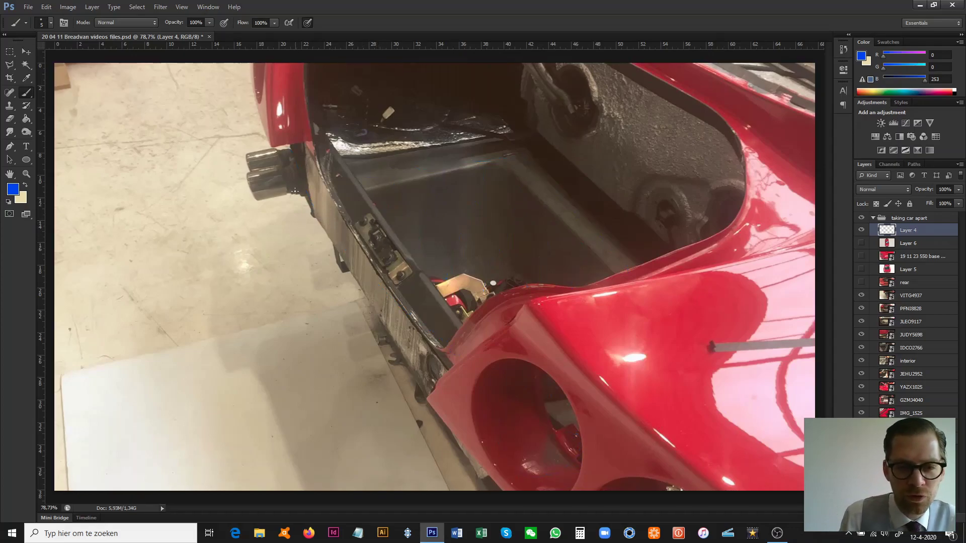
Step: Hatch the sill down to the wheel arch with a long guide line, then erase it
left_click_drag(302, 179, 317, 160)
mouse_move(305, 191)
left_mouse_down()
mouse_move(322, 172)
mouse_move(334, 177)
left_mouse_up()
left_click_drag(318, 212, 346, 189)
mouse_move(323, 224)
left_mouse_down()
mouse_move(355, 199)
mouse_move(363, 211)
left_mouse_up()
left_click_drag(345, 250, 376, 226)
left_click_drag(355, 265, 390, 240)
mouse_move(366, 279)
left_mouse_down()
mouse_move(400, 254)
mouse_move(408, 267)
left_mouse_up()
mouse_move(381, 302)
left_mouse_down()
mouse_move(417, 279)
mouse_move(426, 290)
left_mouse_up()
left_click_drag(403, 328, 439, 302)
left_click_drag(407, 345, 445, 316)
left_click_drag(412, 351, 448, 331)
left_click_drag(417, 368, 449, 344)
left_click_drag(429, 387, 455, 360)
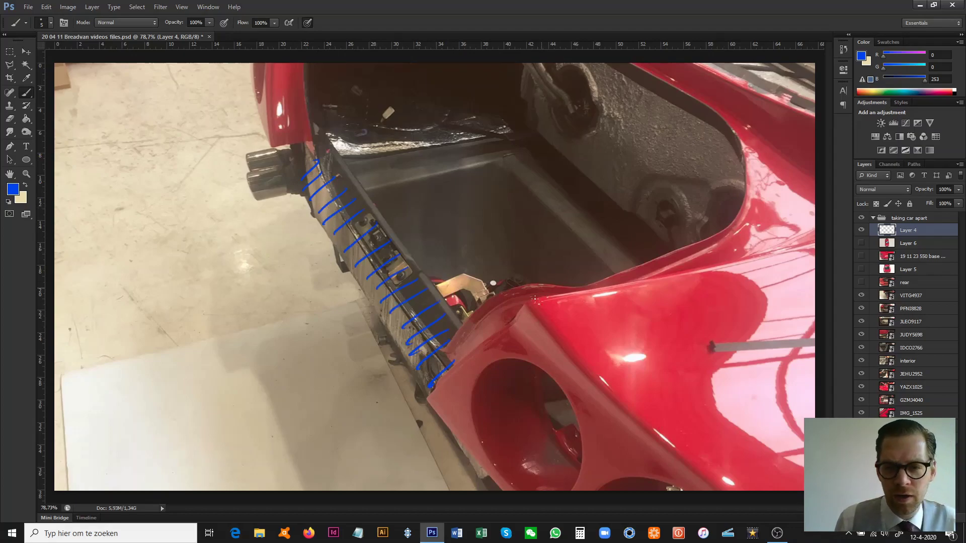
mouse_move(298, 159)
left_mouse_down()
mouse_move(390, 302)
mouse_move(526, 445)
left_mouse_up()
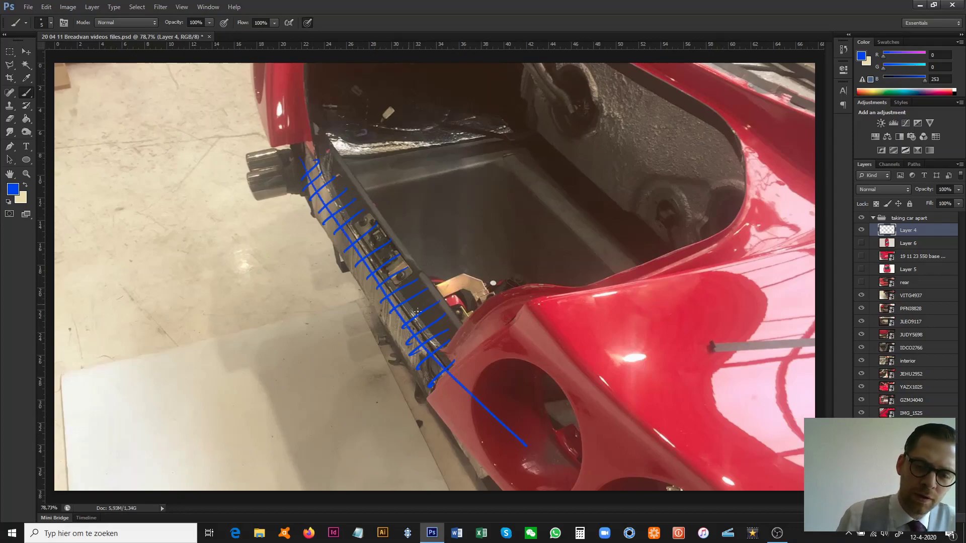
key("ctrl+a")
key("Delete")
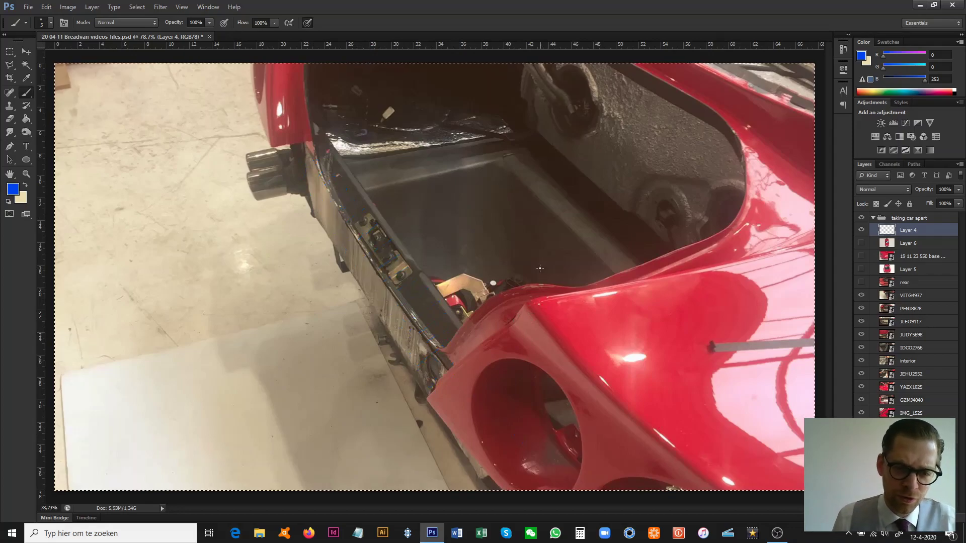
key("ctrl+d")
Step: Hide VITG4937, show the PFNI8828 rear photo, and return to Layer 4
left_click(861, 295)
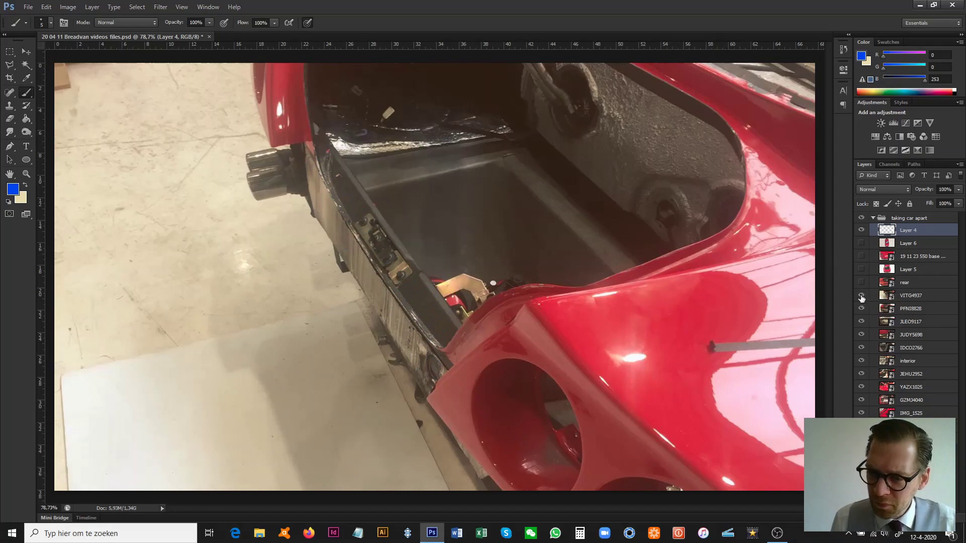
left_click(861, 308)
left_click(906, 311)
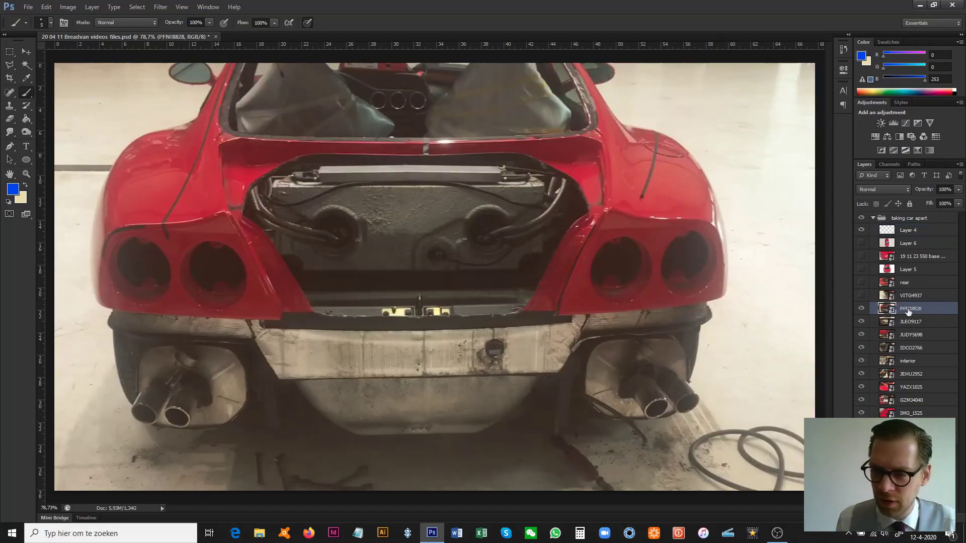
left_click(911, 231)
Step: Hatch below the bumper, draw a U-curve under it, and double a line across its top
mouse_move(303, 403)
left_mouse_down()
mouse_move(315, 384)
mouse_move(342, 380)
mouse_move(343, 422)
left_mouse_up()
left_click_drag(401, 382, 371, 418)
left_click_drag(436, 381, 388, 430)
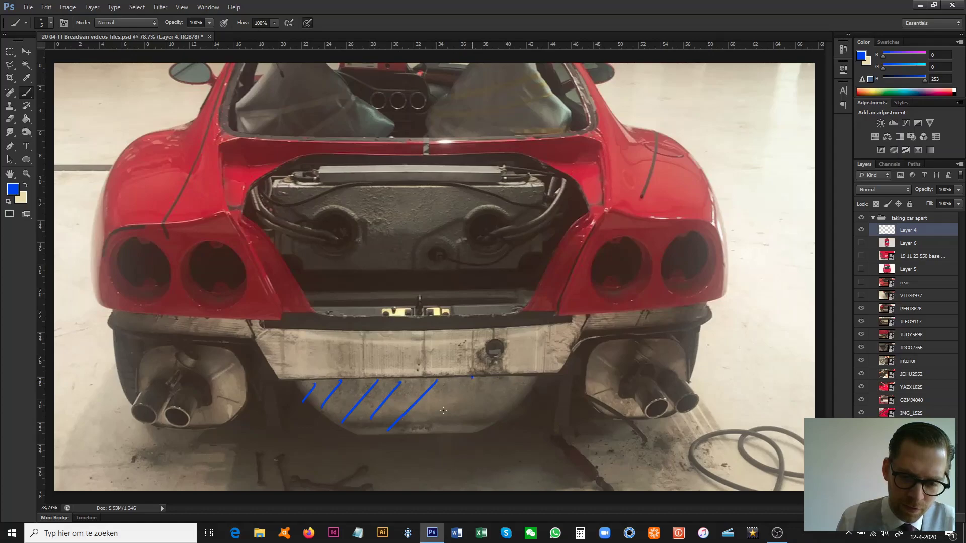
left_click_drag(471, 378, 424, 431)
left_click_drag(510, 381, 469, 427)
mouse_move(294, 302)
left_mouse_down()
mouse_move(349, 399)
mouse_move(521, 371)
mouse_move(553, 304)
mouse_move(493, 398)
mouse_move(338, 400)
mouse_move(280, 299)
mouse_move(344, 393)
mouse_move(502, 394)
mouse_move(548, 317)
left_mouse_up()
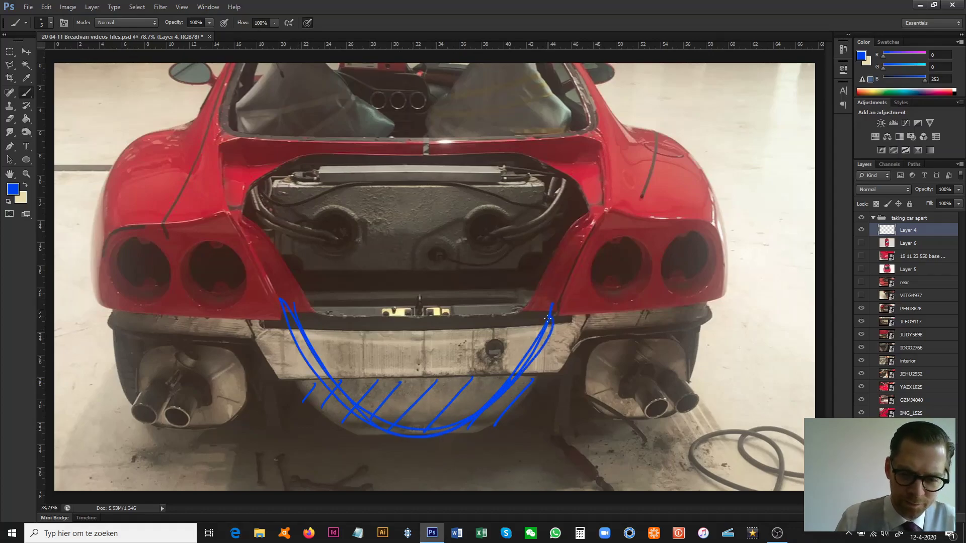
left_click_drag(273, 296, 566, 291)
left_click_drag(325, 304, 360, 302)
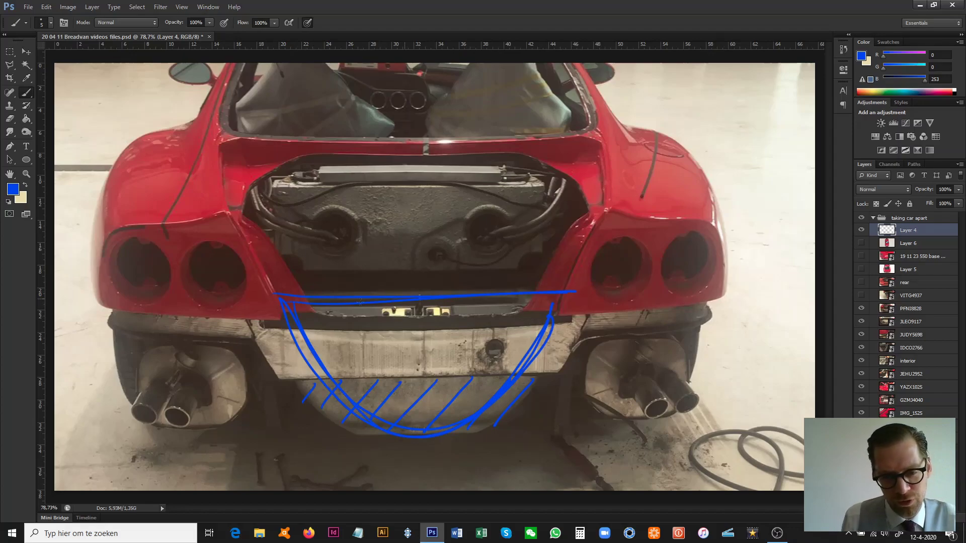
left_click_drag(287, 299, 542, 296)
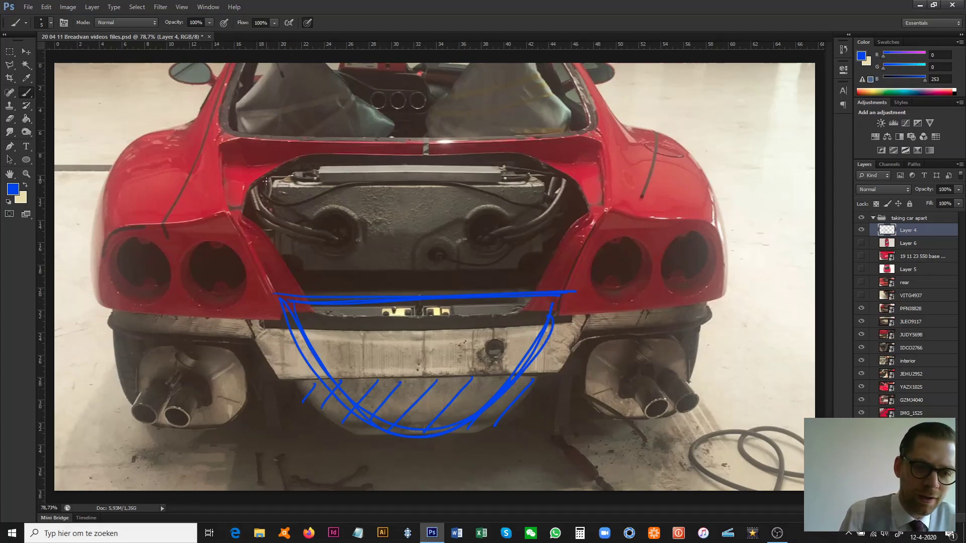
Step: Outline the engine bay's sides and bottom, cross it with an X, then erase all marks
mouse_move(283, 178)
left_mouse_down()
mouse_move(280, 208)
mouse_move(541, 187)
mouse_move(529, 274)
left_mouse_up()
left_click_drag(355, 269, 532, 272)
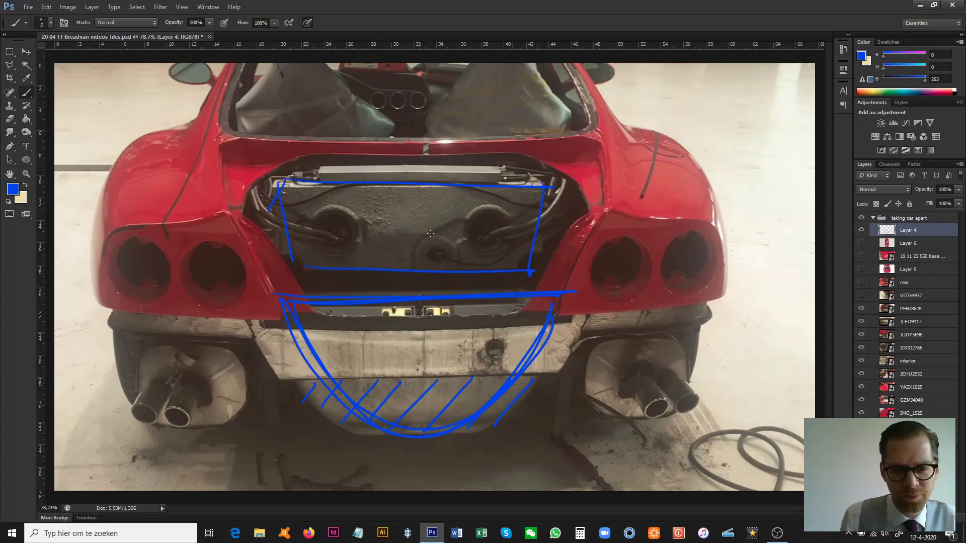
left_click_drag(250, 190, 345, 250)
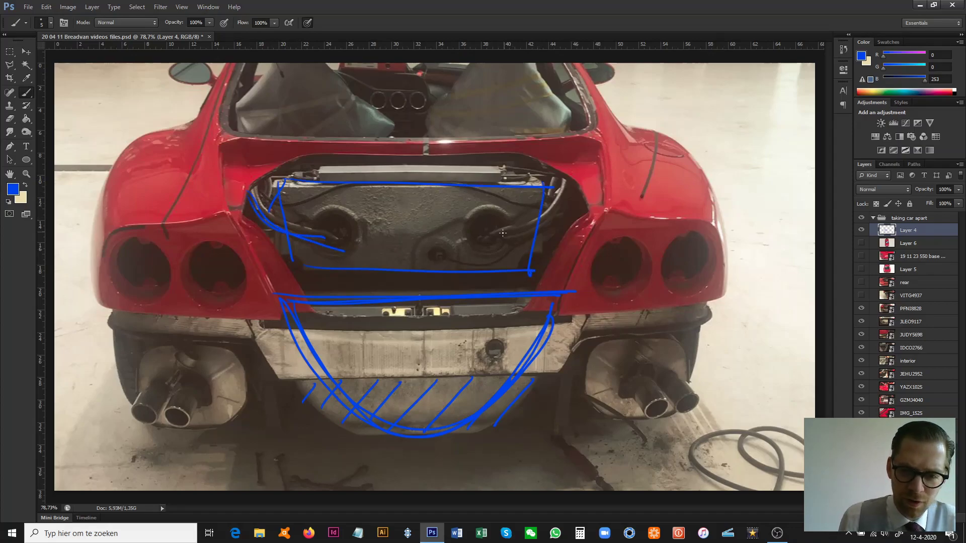
mouse_move(491, 237)
left_mouse_down()
mouse_move(570, 189)
mouse_move(477, 242)
left_mouse_up()
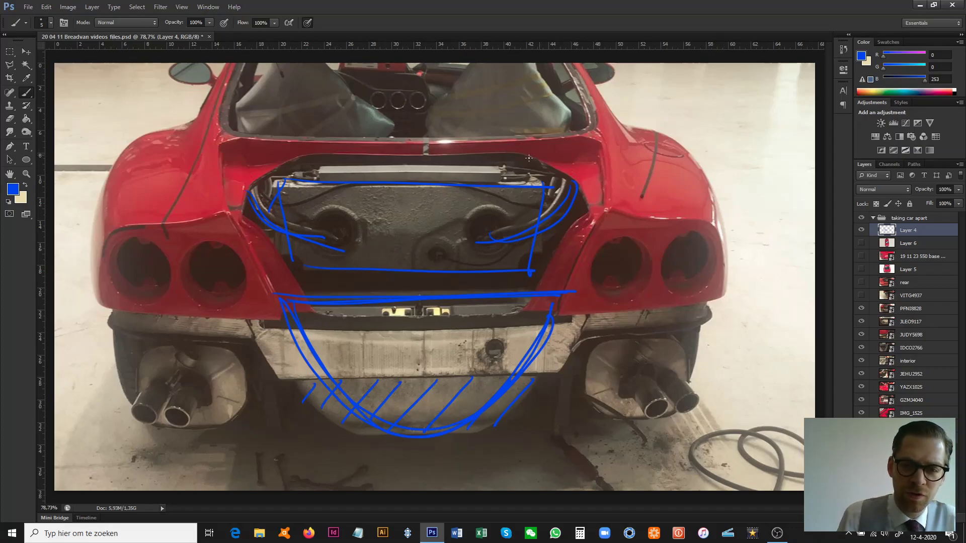
left_click_drag(591, 139, 337, 271)
left_click_drag(249, 138, 545, 291)
key("ctrl+a")
key("Delete")
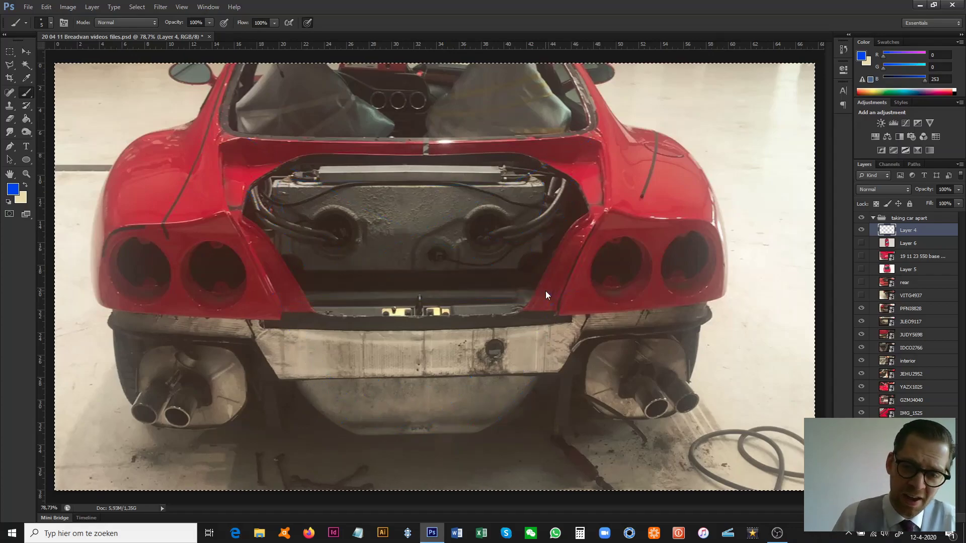
Step: Deselect, hide PFNI8828 to show the engine-bay close-up, then hide that to reveal the exhaust
key("ctrl+d")
left_click(861, 308)
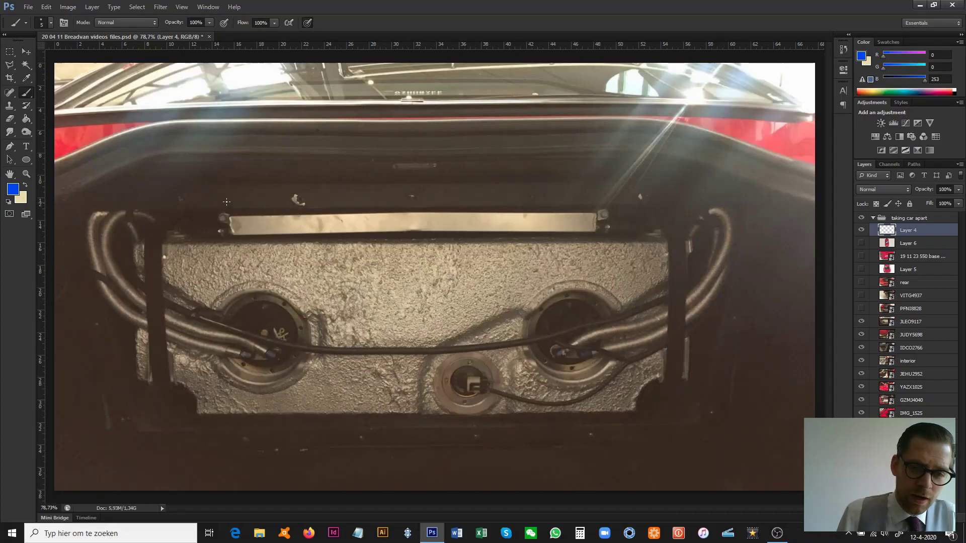
left_click(860, 323)
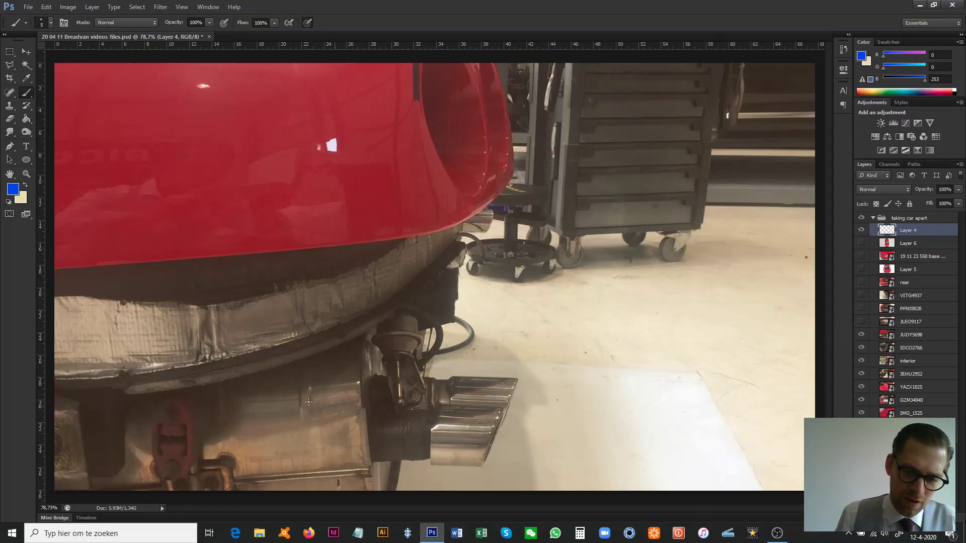
Step: Curve along the bumper's lower edge, line beside the exhaust, and hatch the muffler diagonally
mouse_move(65, 399)
left_mouse_down()
mouse_move(213, 386)
mouse_move(324, 369)
left_mouse_up()
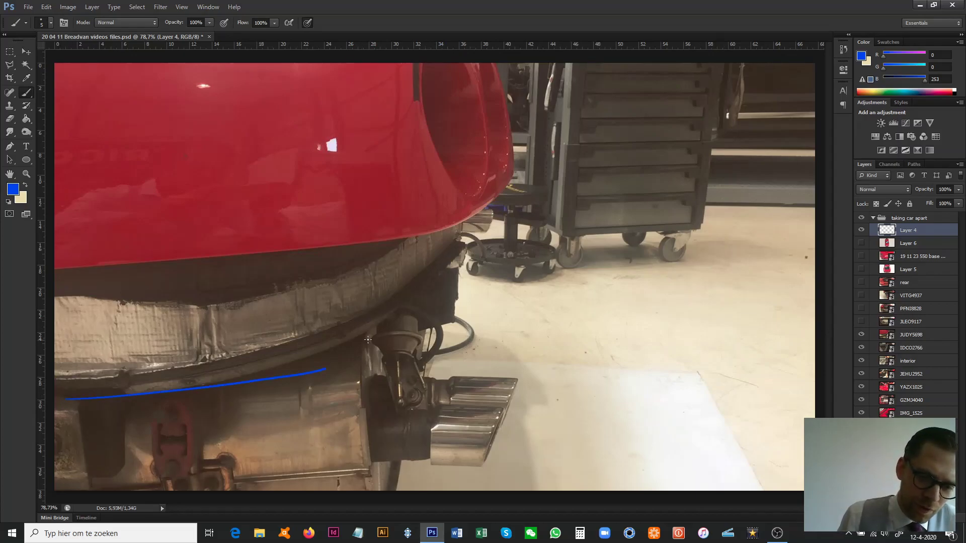
mouse_move(368, 341)
left_mouse_down()
mouse_move(378, 438)
mouse_move(376, 335)
mouse_move(395, 341)
mouse_move(395, 481)
left_mouse_up()
left_click_drag(101, 393, 75, 452)
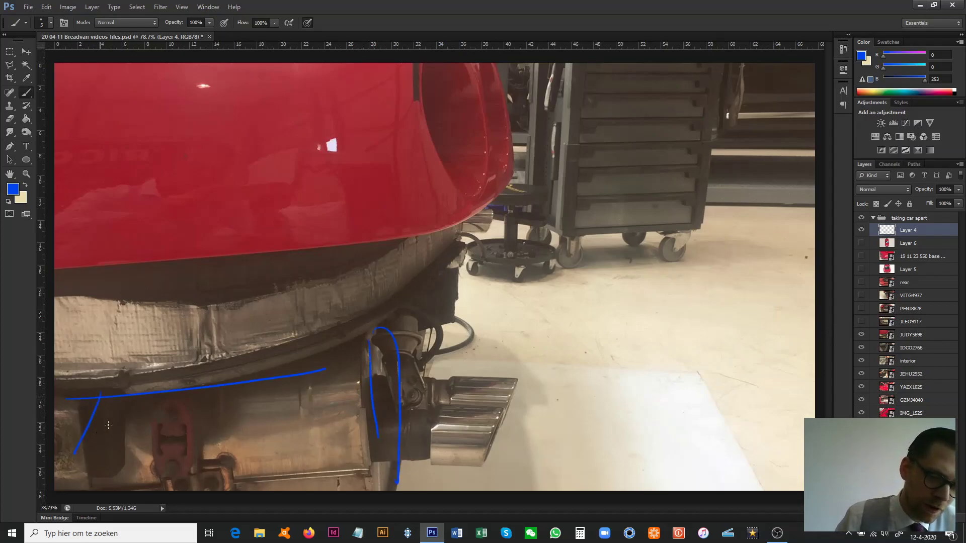
left_click_drag(183, 384, 117, 462)
left_click_drag(241, 366, 156, 460)
left_click_drag(301, 363, 216, 464)
mouse_move(357, 366)
left_mouse_down()
mouse_move(261, 467)
mouse_move(312, 471)
left_mouse_up()
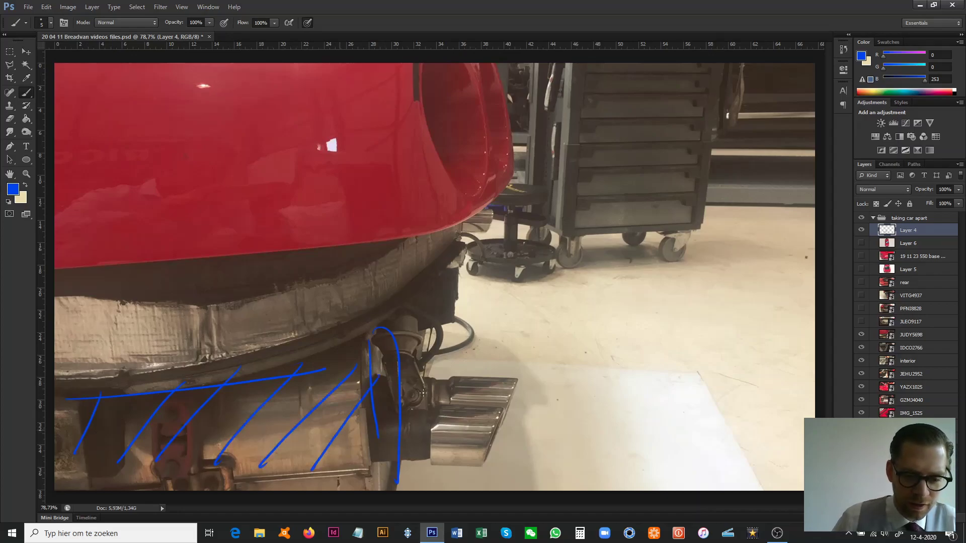
Step: Hatch across the exhaust pipe and tailpipe tips, trace the underside, then erase all marks
left_click_drag(426, 389, 357, 462)
left_click_drag(459, 394, 417, 442)
left_click_drag(503, 394, 473, 438)
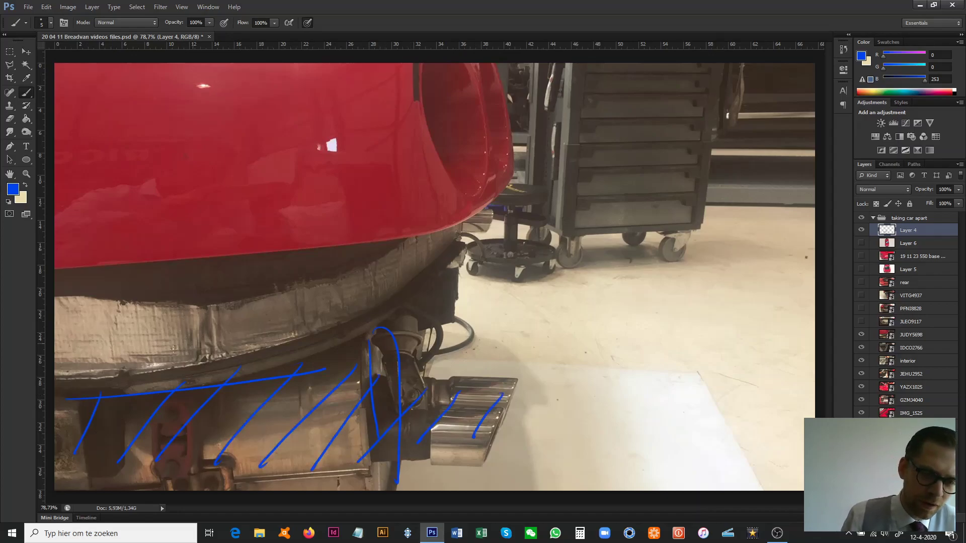
mouse_move(98, 382)
left_mouse_down()
mouse_move(141, 385)
mouse_move(417, 283)
mouse_move(436, 304)
mouse_move(409, 450)
mouse_move(207, 483)
left_mouse_up()
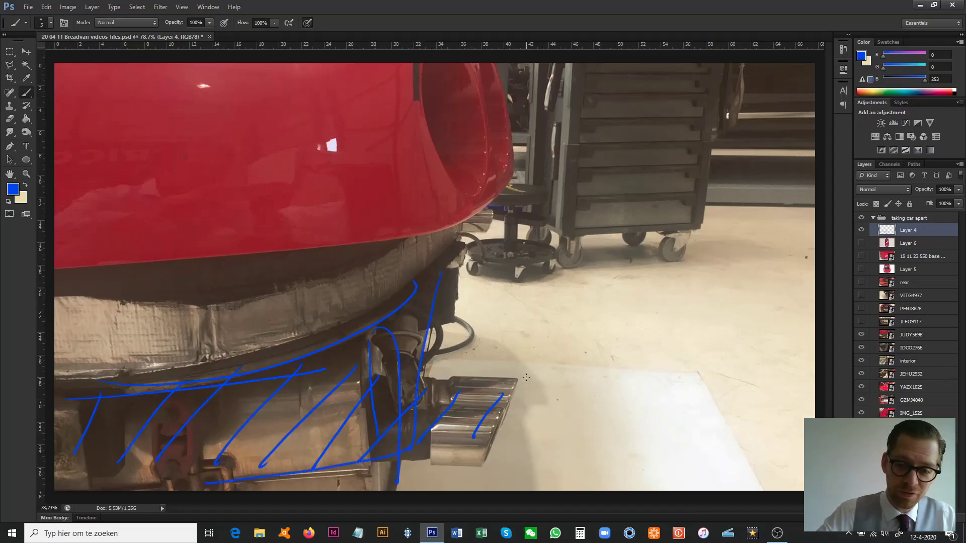
key("ctrl+a")
key("Delete")
Step: Hide the exhaust photo to show the seat-belt shot, deselect, and make Layer 4 active
left_click(862, 335)
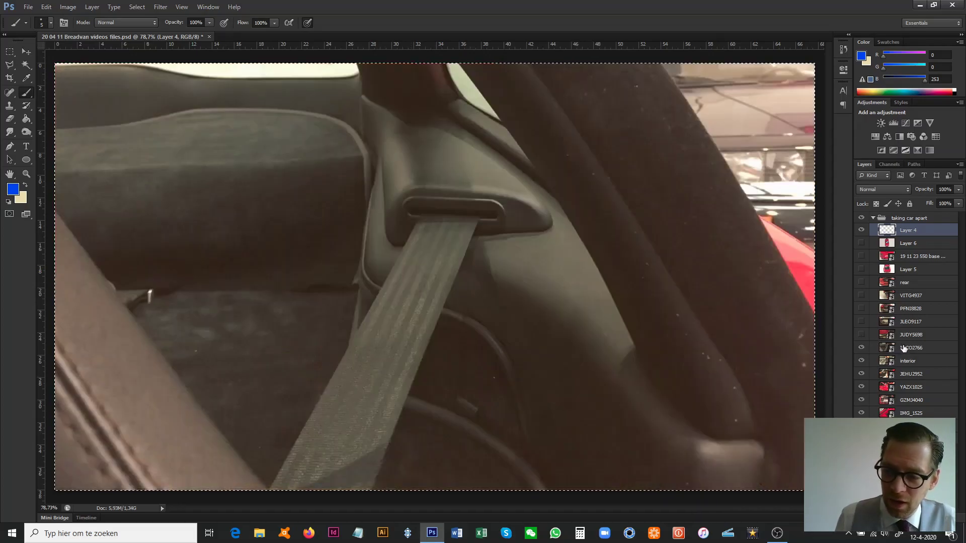
left_click(909, 348)
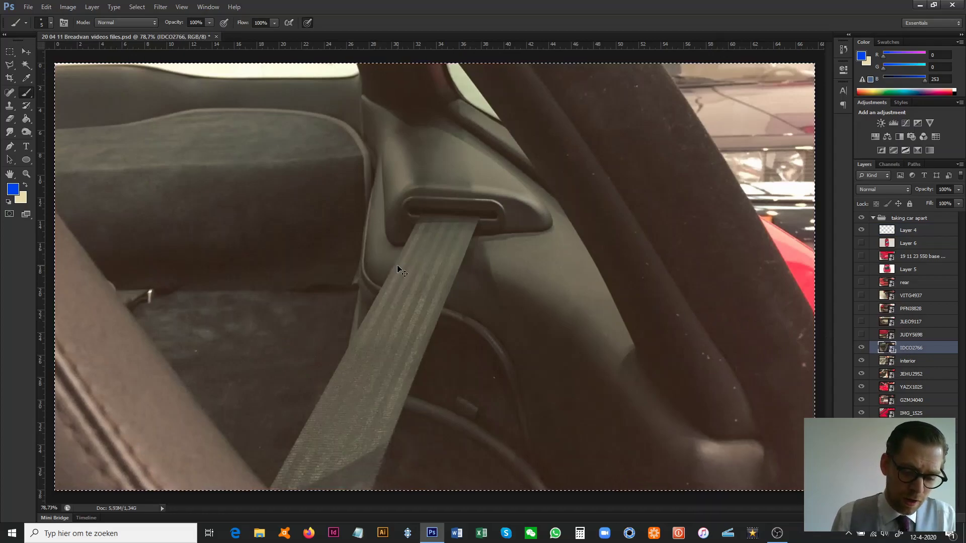
key("ctrl+d")
left_click(908, 230)
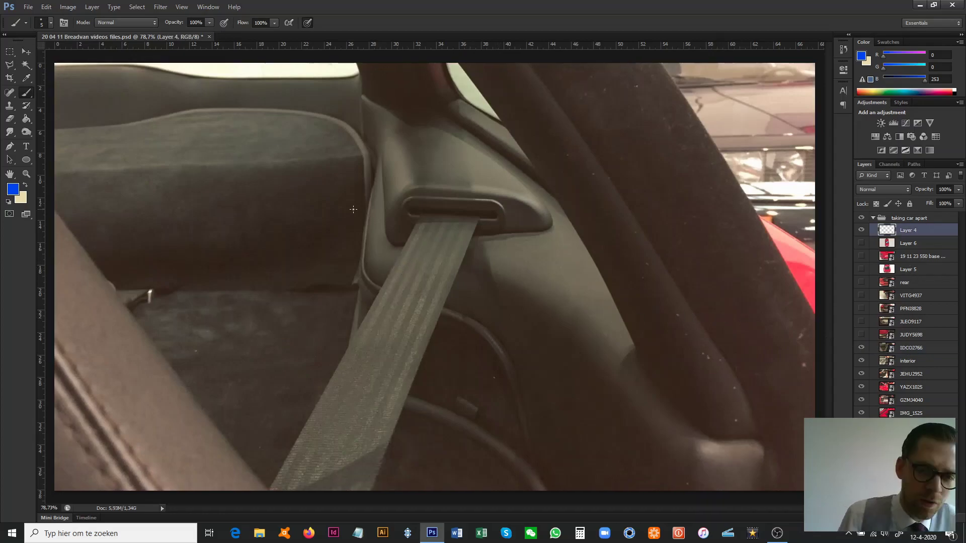
Step: Outline the seat back's edges in blue and hatch it with diagonal strokes
left_click_drag(357, 178, 358, 280)
left_click_drag(57, 169, 337, 172)
left_click_drag(345, 163, 337, 298)
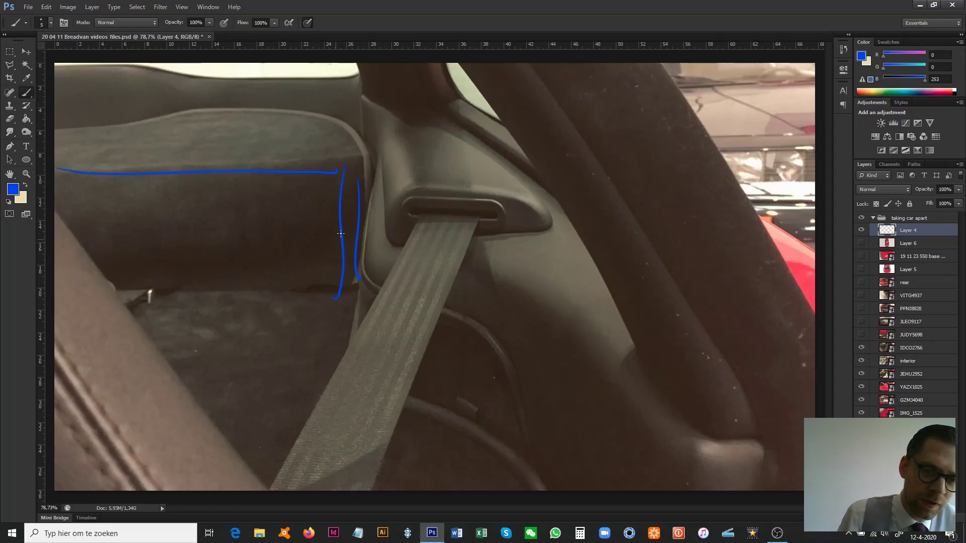
left_click_drag(339, 233, 250, 297)
left_click_drag(306, 205, 197, 300)
left_click_drag(272, 189, 156, 277)
left_click_drag(200, 187, 117, 260)
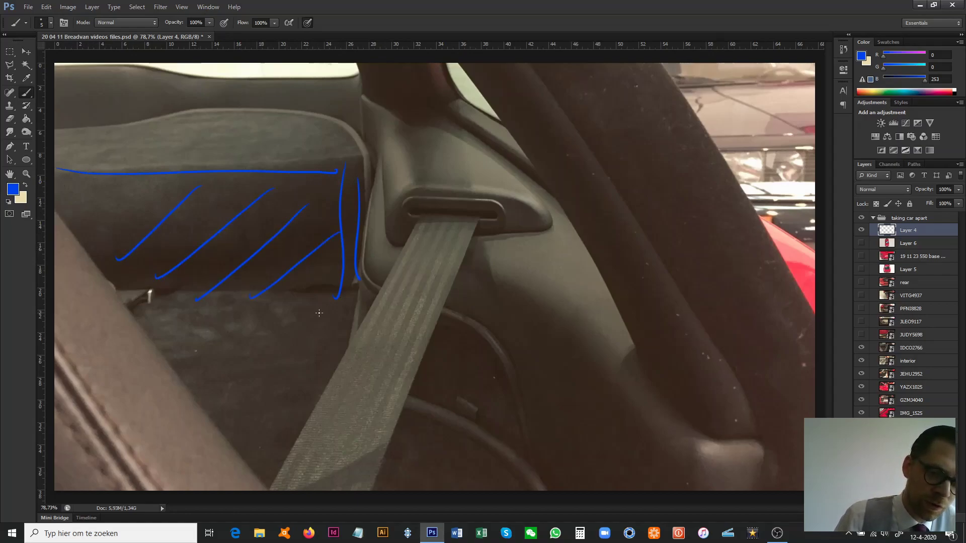
Step: Draw a blue arrow down to the floor and hatch the lower-left seat and floor area
left_click_drag(328, 285, 322, 370)
left_click_drag(302, 338, 367, 346)
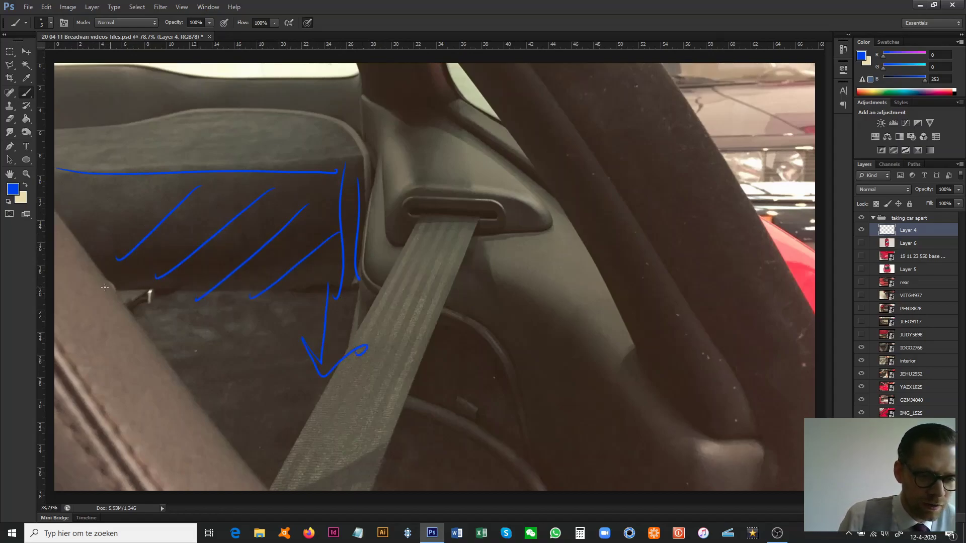
left_click_drag(104, 287, 338, 288)
left_click_drag(338, 385, 338, 403)
left_click_drag(140, 427, 305, 435)
left_click_drag(235, 422, 255, 419)
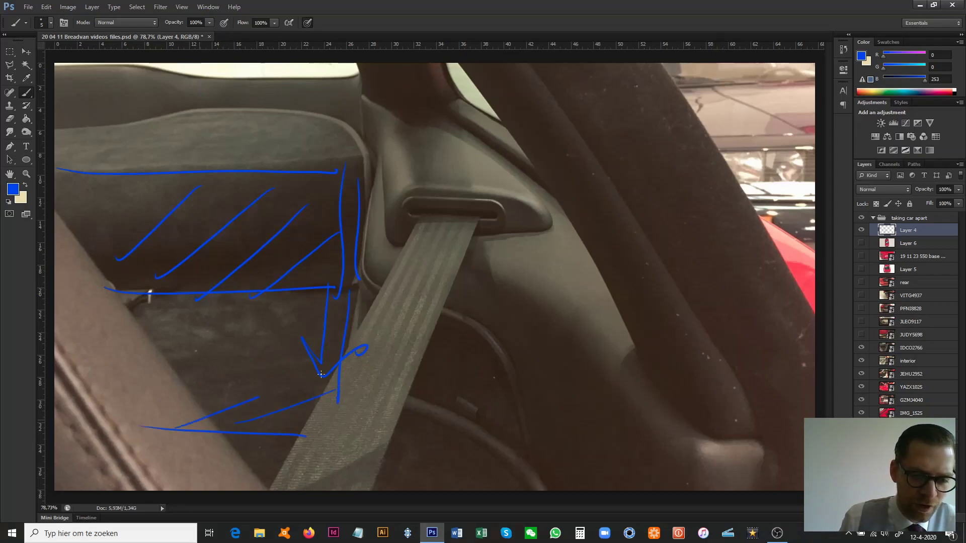
left_click_drag(65, 371, 305, 302)
left_click_drag(91, 392, 300, 334)
left_click_drag(113, 405, 317, 359)
left_click_drag(141, 420, 332, 374)
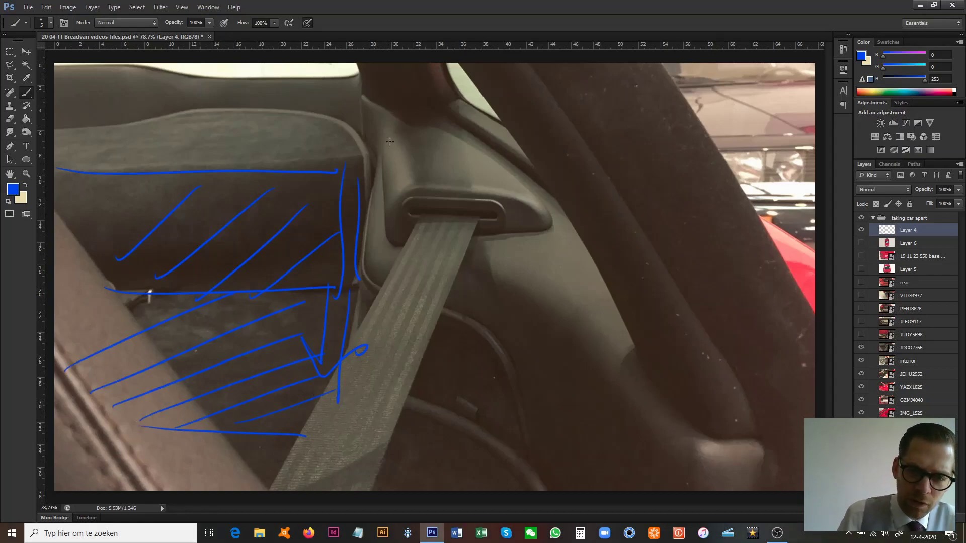
Step: Circle the seat-belt buckle, outline the seat-back top, and select the whole annotation layer
mouse_move(389, 127)
left_mouse_down()
mouse_move(503, 184)
mouse_move(407, 141)
left_mouse_up()
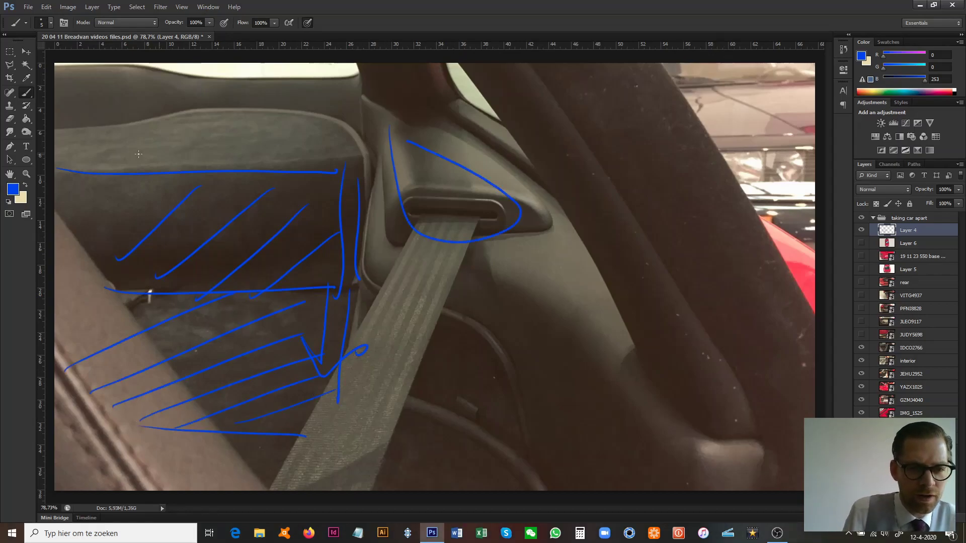
mouse_move(131, 165)
left_mouse_down()
mouse_move(330, 128)
mouse_move(186, 114)
mouse_move(101, 123)
left_mouse_up()
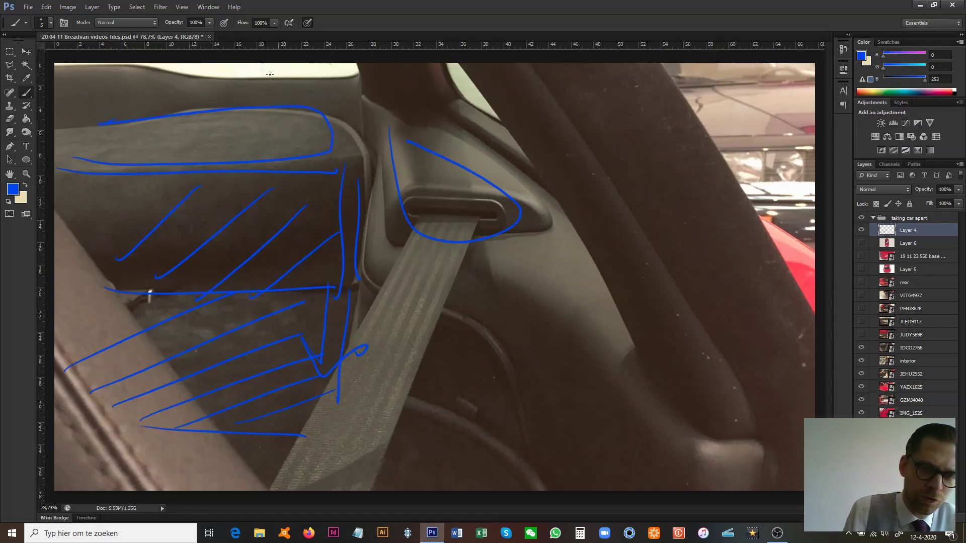
mouse_move(193, 70)
left_mouse_down()
mouse_move(294, 81)
mouse_move(320, 72)
mouse_move(240, 85)
mouse_move(343, 65)
mouse_move(295, 75)
mouse_move(226, 71)
left_mouse_up()
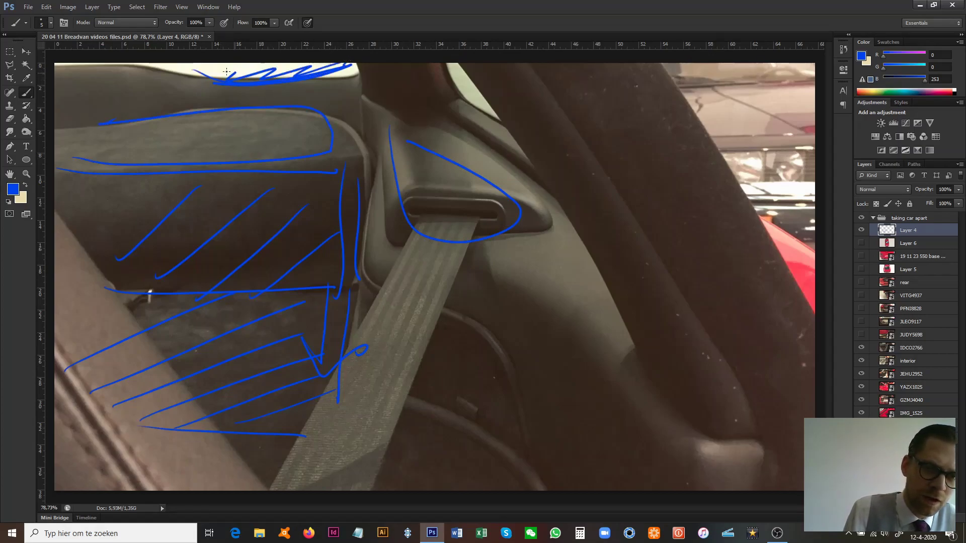
key("ctrl+a")
Step: Clear the blue marks and hide the seat-belt and interior photos, leaving Layer 4 active
key("Delete")
left_click(861, 347)
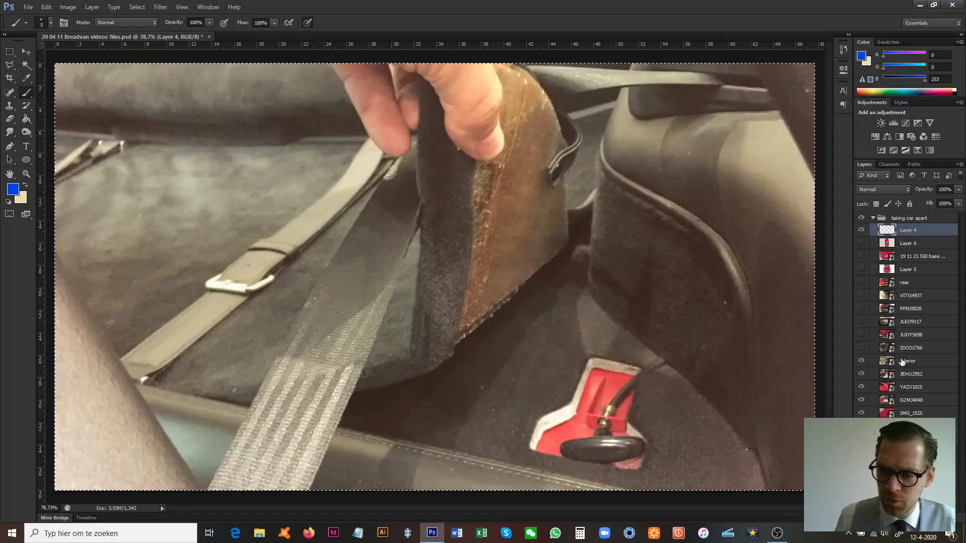
left_click(901, 358)
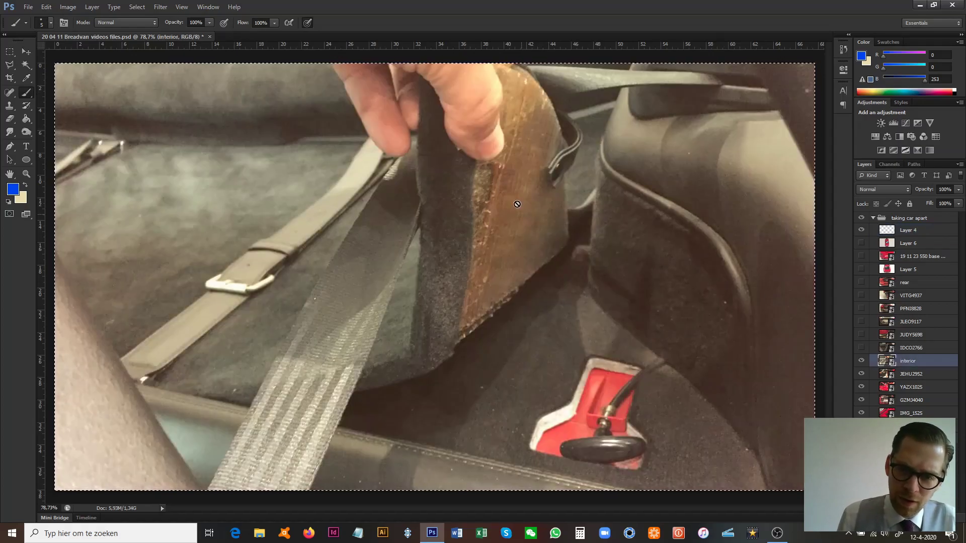
key("ctrl+d")
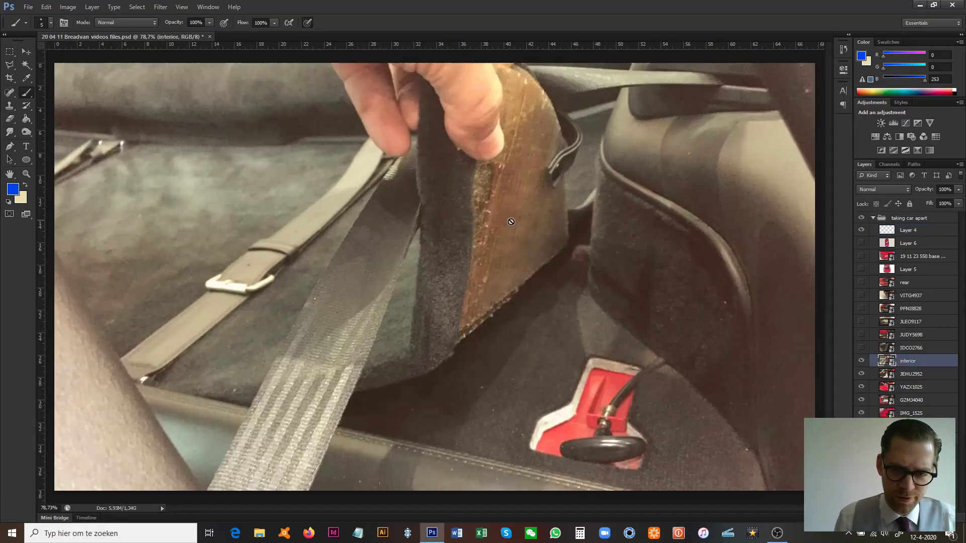
left_click(901, 233)
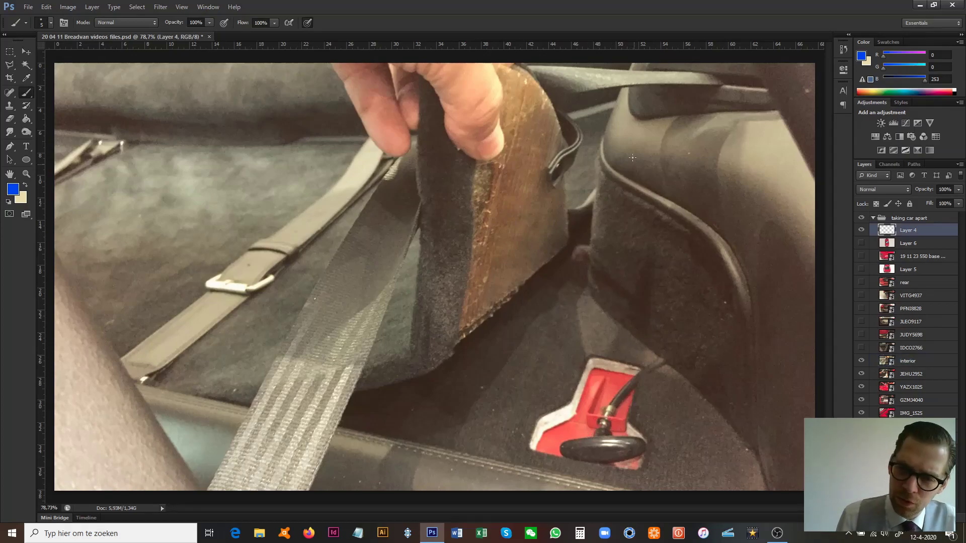
left_click(861, 362)
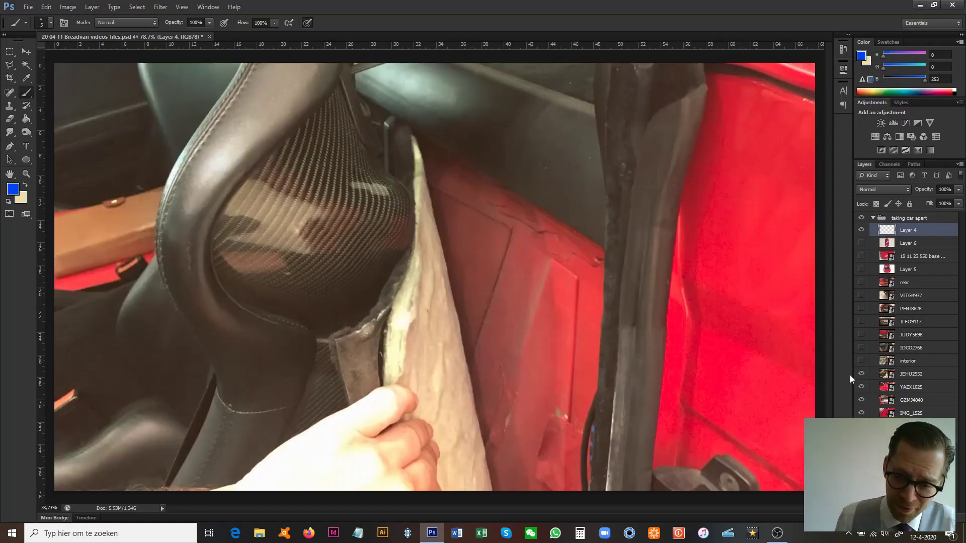
Step: Hatch the carbon seat back in blue on Layer 4, then undo those strokes
left_click(917, 375)
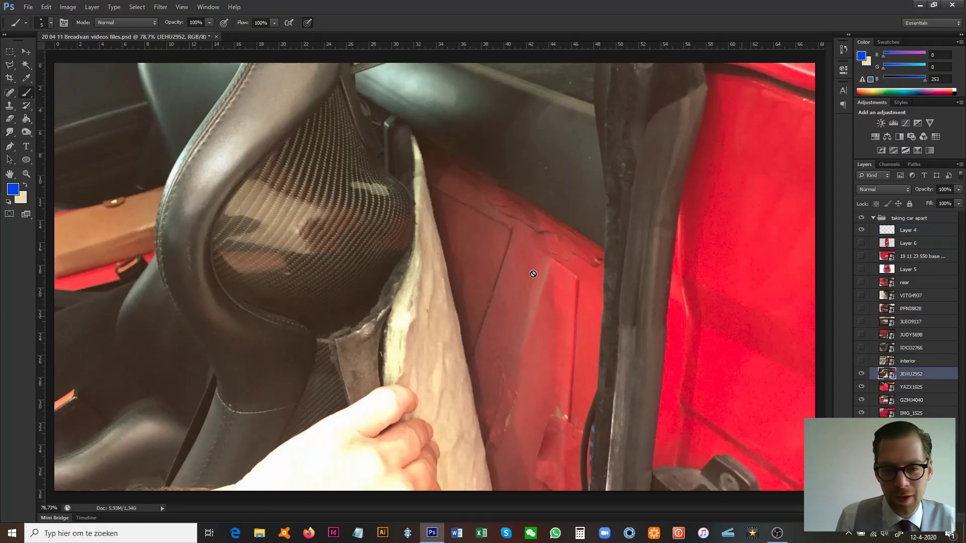
left_click(910, 231)
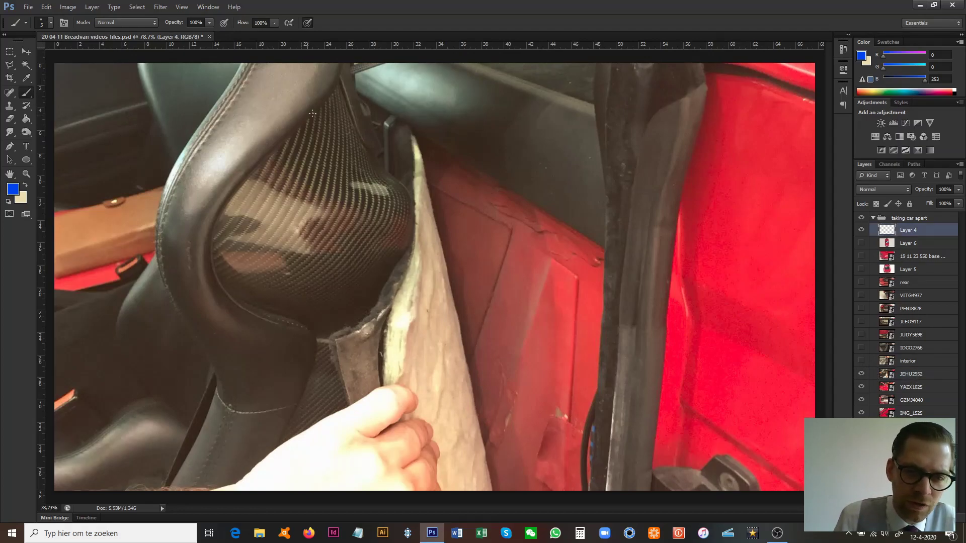
left_click_drag(231, 208, 231, 206)
left_click_drag(362, 136, 235, 247)
left_click_drag(370, 178, 258, 274)
left_click_drag(396, 203, 288, 298)
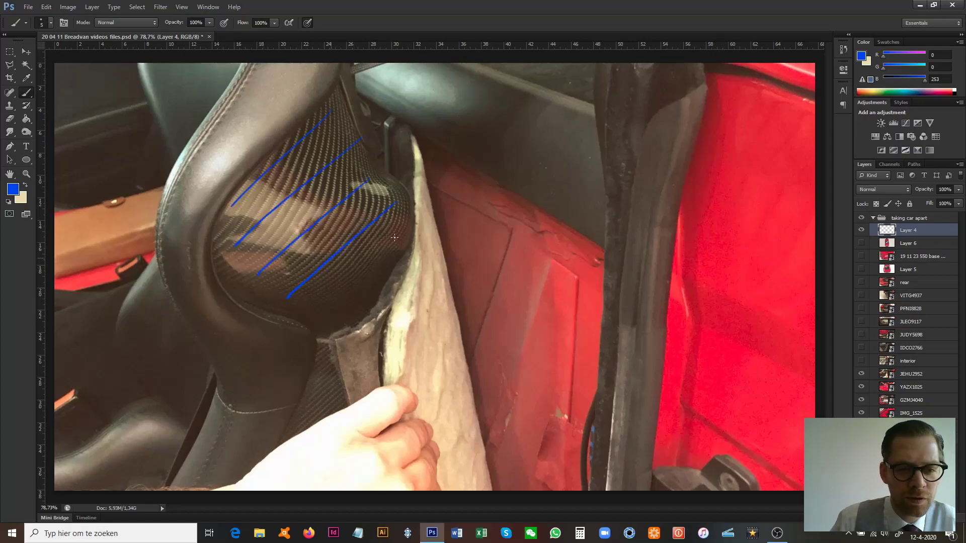
left_click_drag(394, 243, 301, 340)
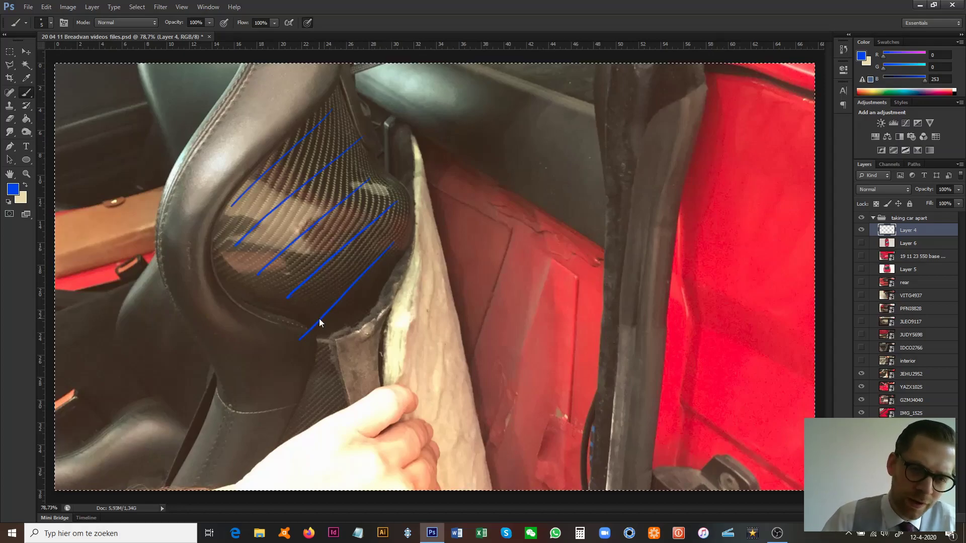
key("ctrl+alt+z")
key("ctrl+alt+z")
key("ctrl+alt+z")
key("ctrl+alt+z")
key("ctrl+alt+z")
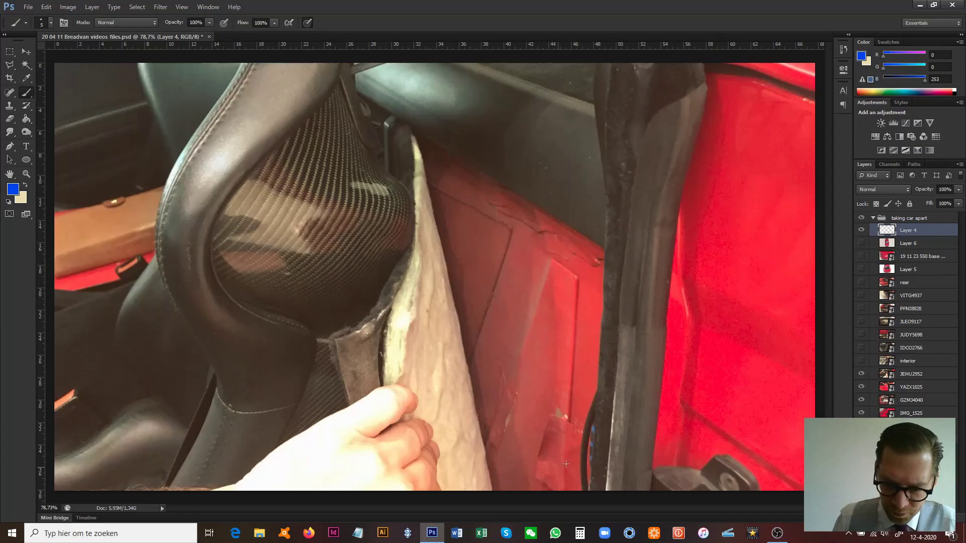
Step: Hatch the red side panel with parallel diagonals and outline its edges and the beige cover
left_click_drag(590, 457, 527, 491)
left_click_drag(586, 423, 501, 466)
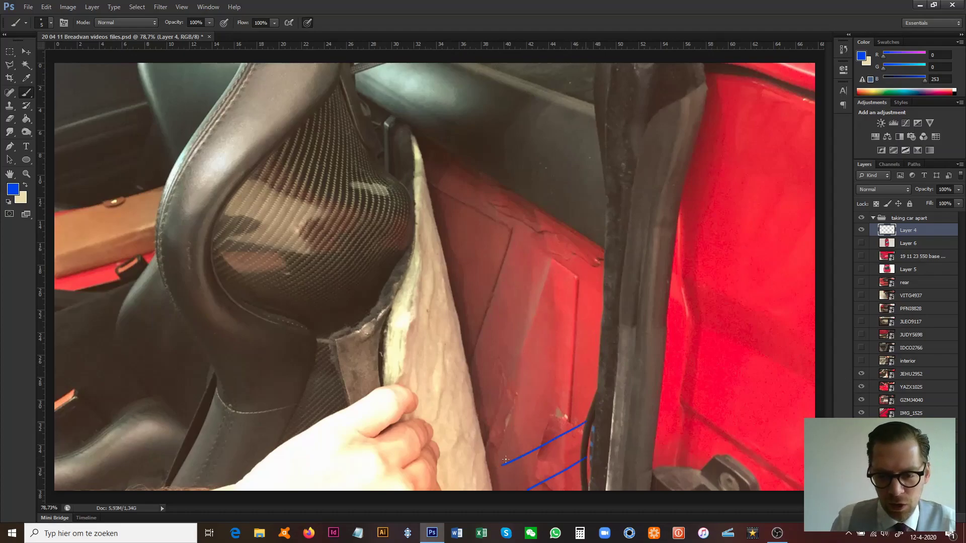
left_click_drag(543, 404, 483, 431)
left_click_drag(592, 347, 485, 393)
left_click_drag(610, 295, 478, 356)
left_click_drag(604, 264, 473, 313)
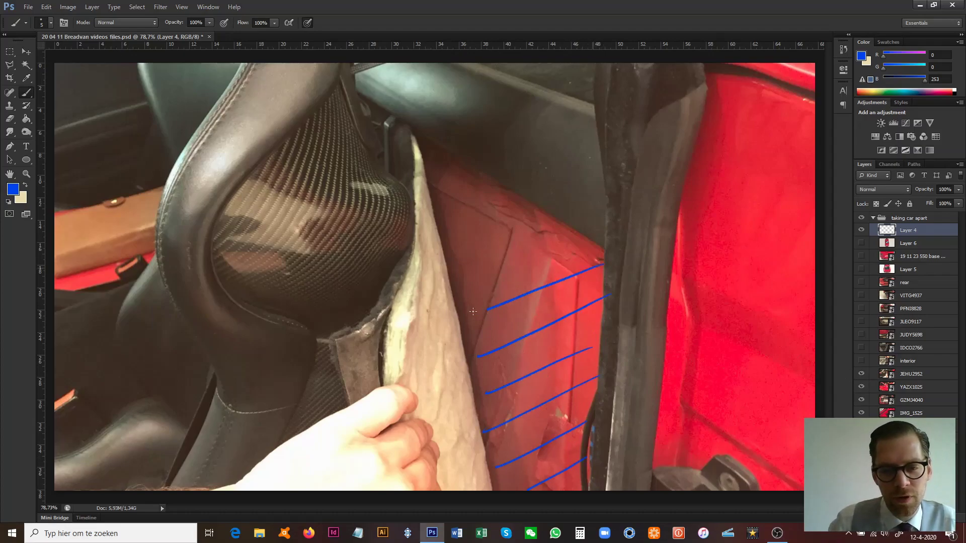
left_click_drag(564, 229, 450, 271)
left_click_drag(526, 211, 434, 237)
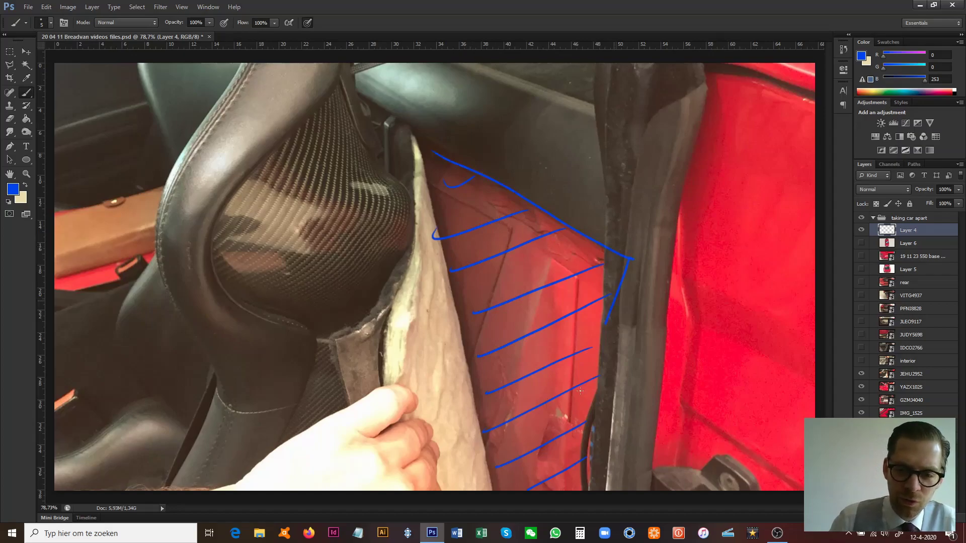
left_click_drag(580, 391, 553, 434)
left_click_drag(425, 191, 389, 470)
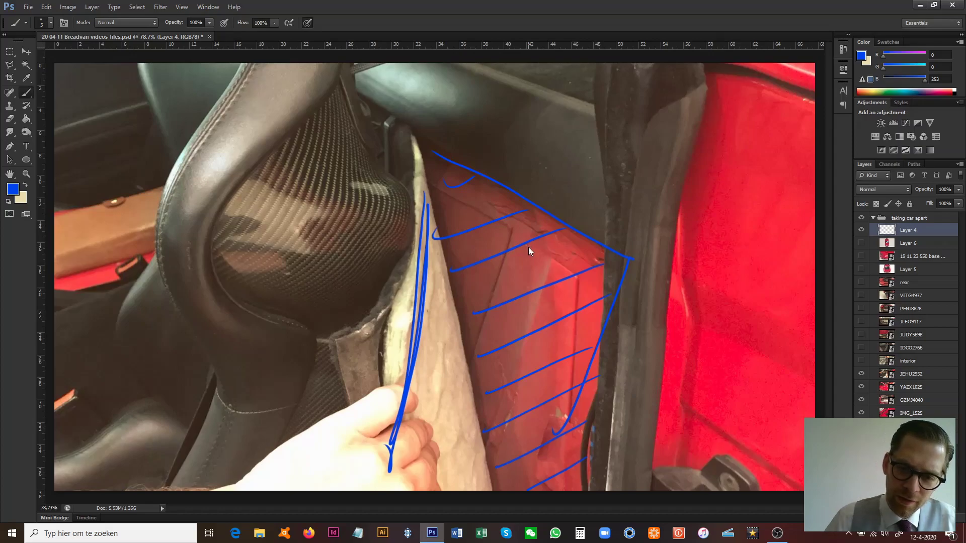
Step: Delete all blue strokes from Layer 4 and deselect
key("ctrl+a")
key("Delete")
key("ctrl+d")
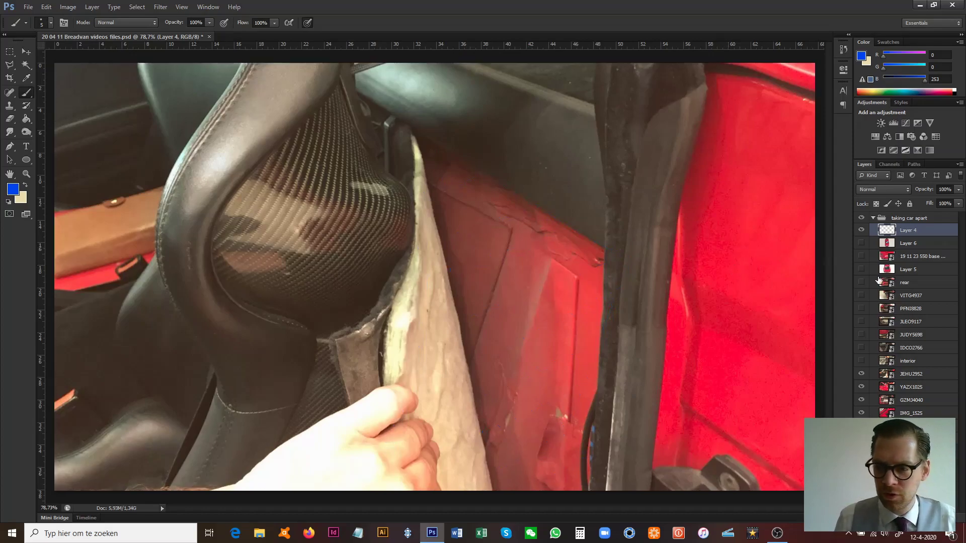
Step: Hide JEHU2952 to show the YAZX1025 rear-quarter photo and return to Layer 4
left_click(861, 374)
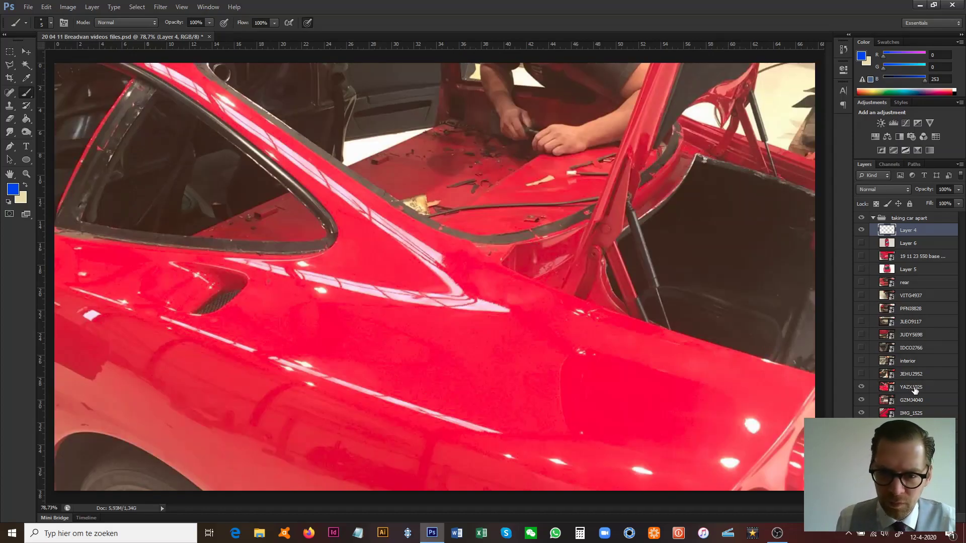
left_click(915, 388)
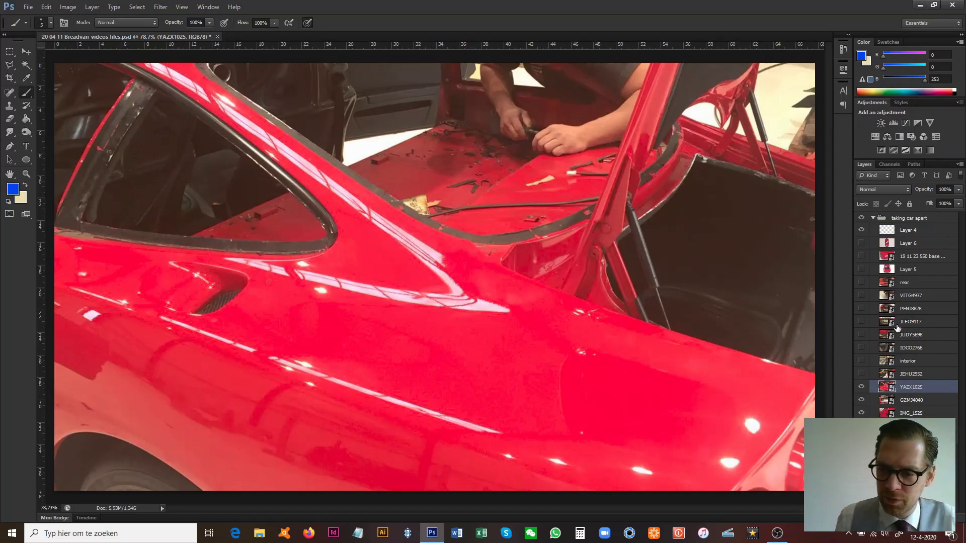
left_click(908, 230)
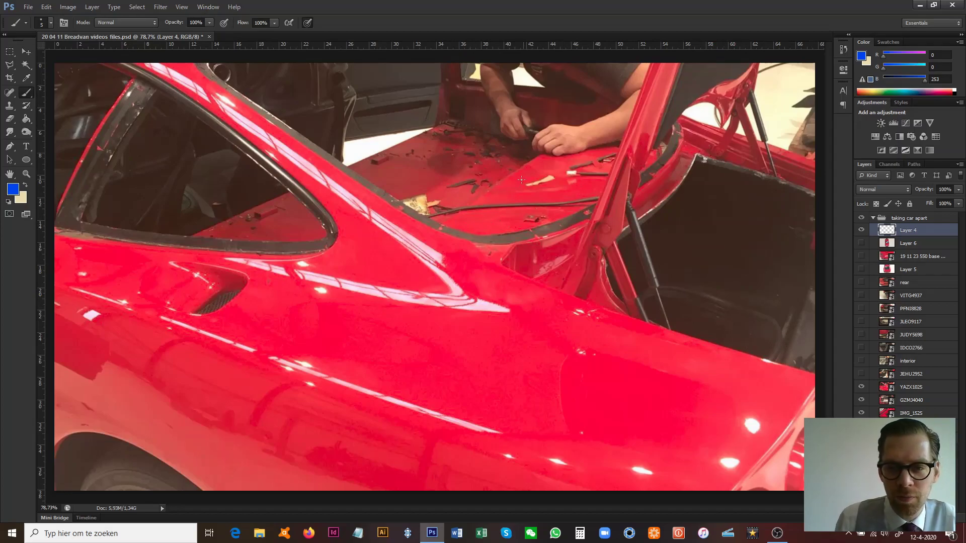
Step: Sketch blue lines across the rear deck, side window and roof pillar
left_click_drag(451, 221, 606, 127)
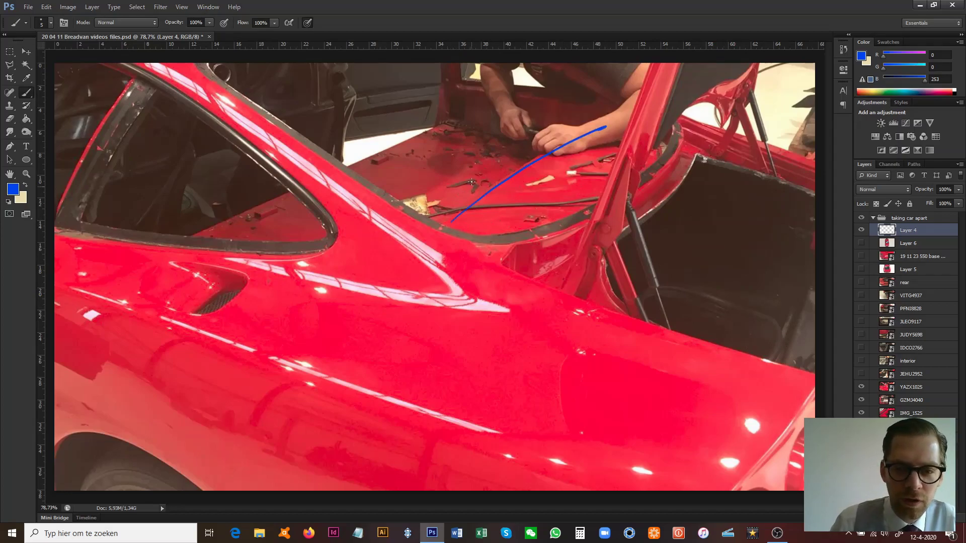
left_click_drag(198, 236, 408, 129)
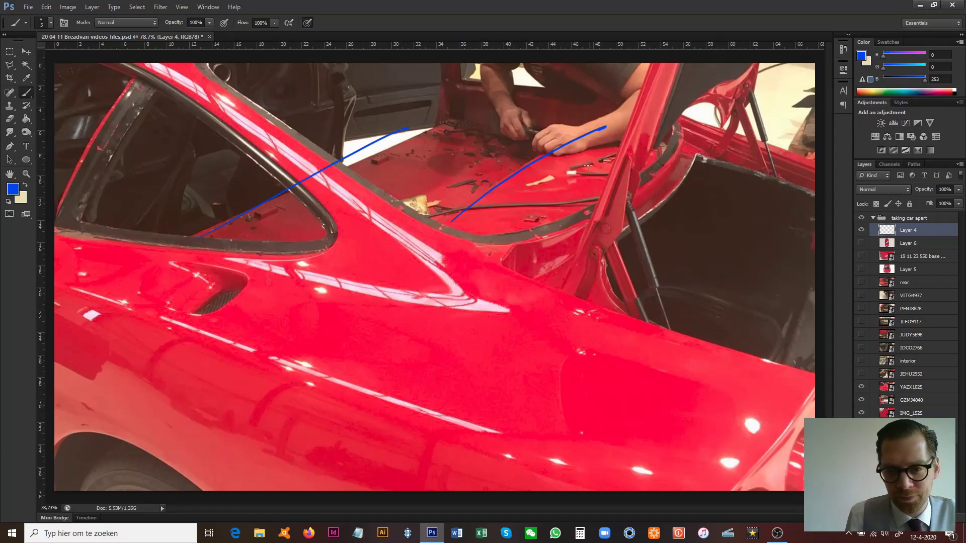
left_click_drag(537, 163, 624, 182)
left_click_drag(523, 161, 497, 174)
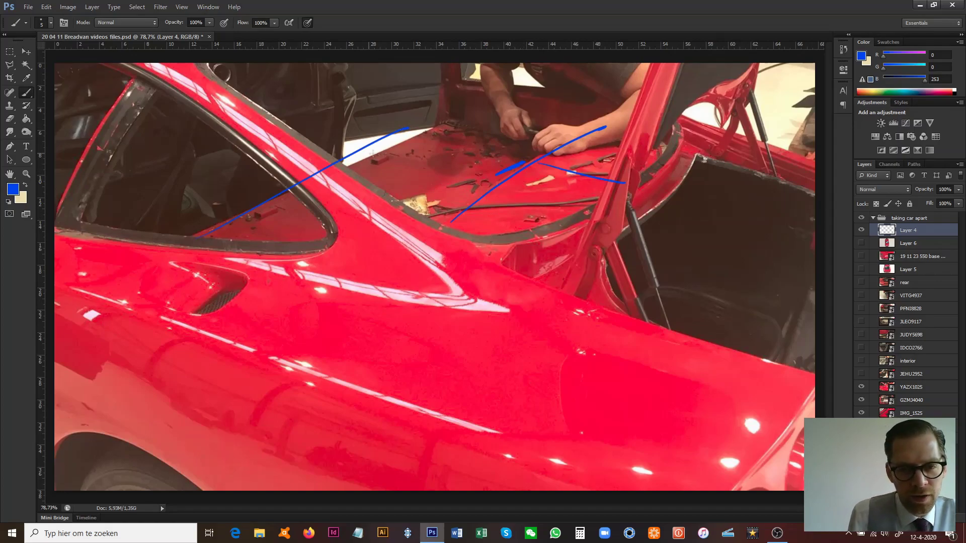
left_click_drag(360, 160, 498, 184)
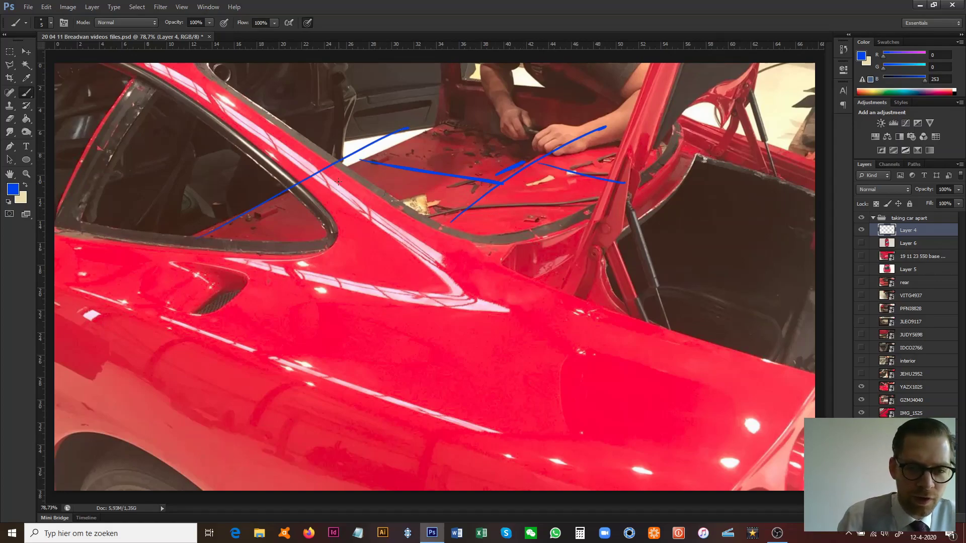
left_click_drag(361, 161, 314, 212)
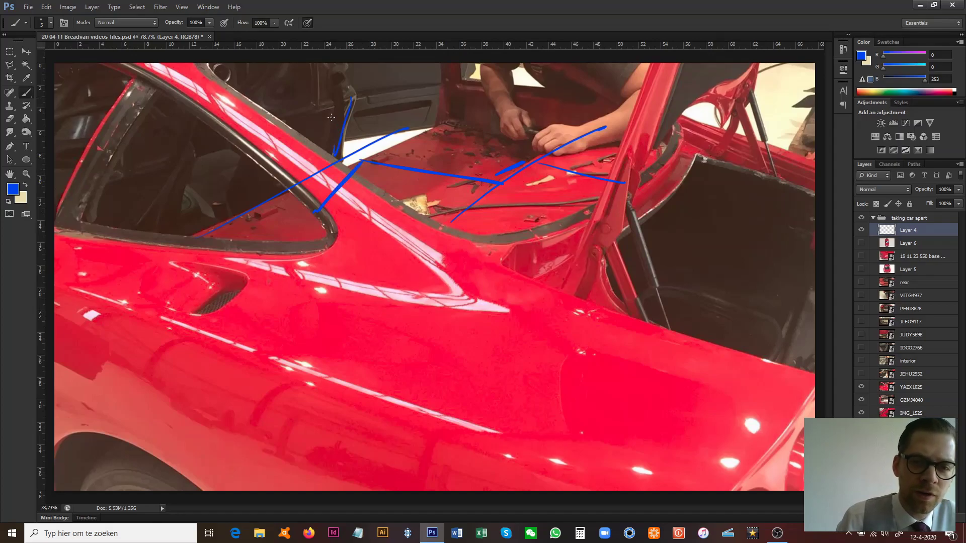
left_click_drag(309, 97, 304, 168)
mouse_move(260, 106)
left_mouse_down()
mouse_move(341, 158)
mouse_move(240, 191)
left_mouse_up()
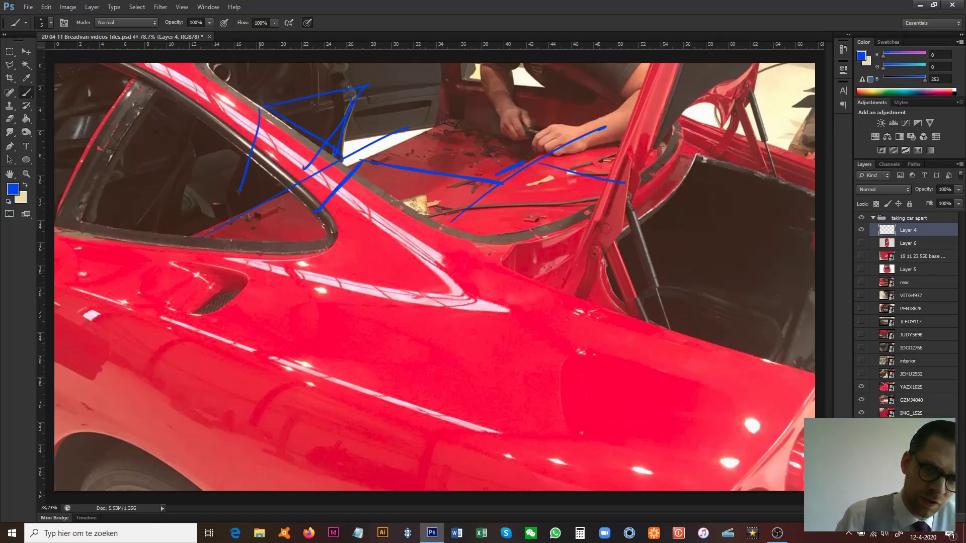
mouse_move(323, 163)
left_mouse_down()
mouse_move(343, 160)
mouse_move(240, 210)
mouse_move(410, 134)
left_mouse_up()
left_click_drag(234, 212, 327, 163)
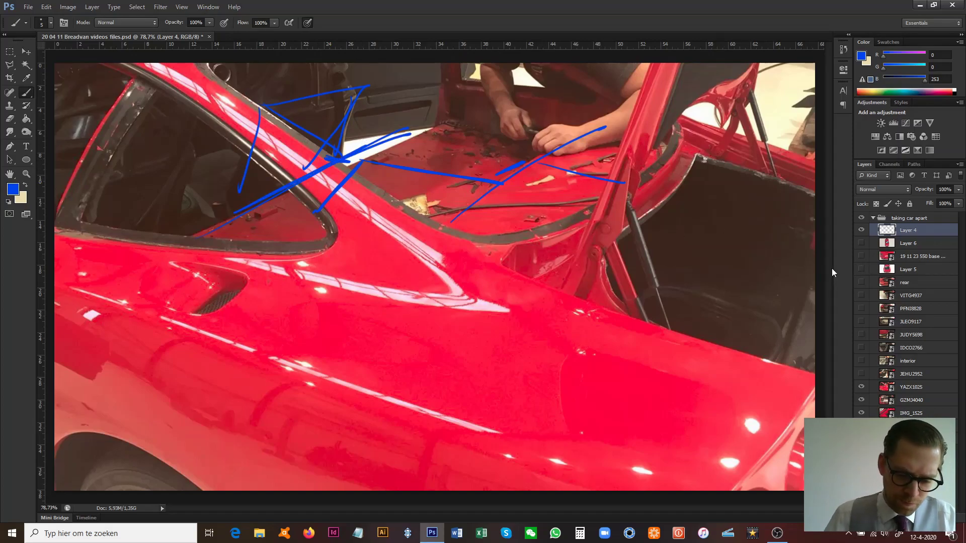
Step: Delete all blue strokes and hide the YAZX1025 photo to reveal the engine bay
key("ctrl+a")
key("Delete")
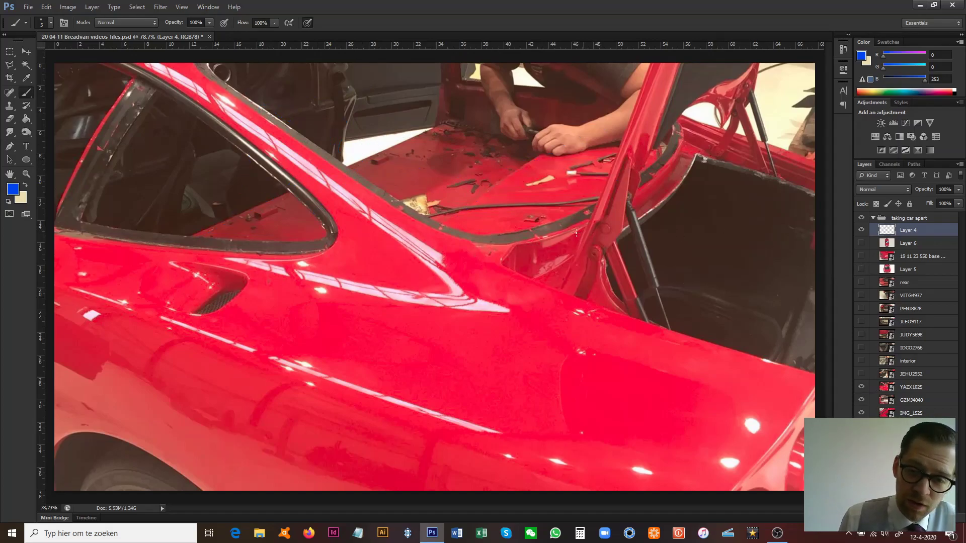
left_click(860, 387)
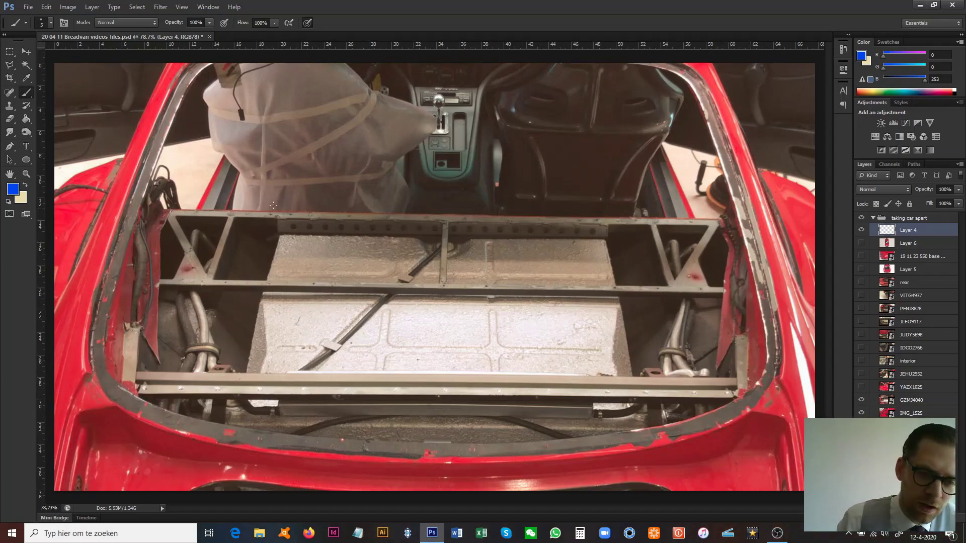
Step: Trace the rear frame's uprights, top, bottom and middle beams in blue, with an X brace
left_click_drag(270, 269, 247, 373)
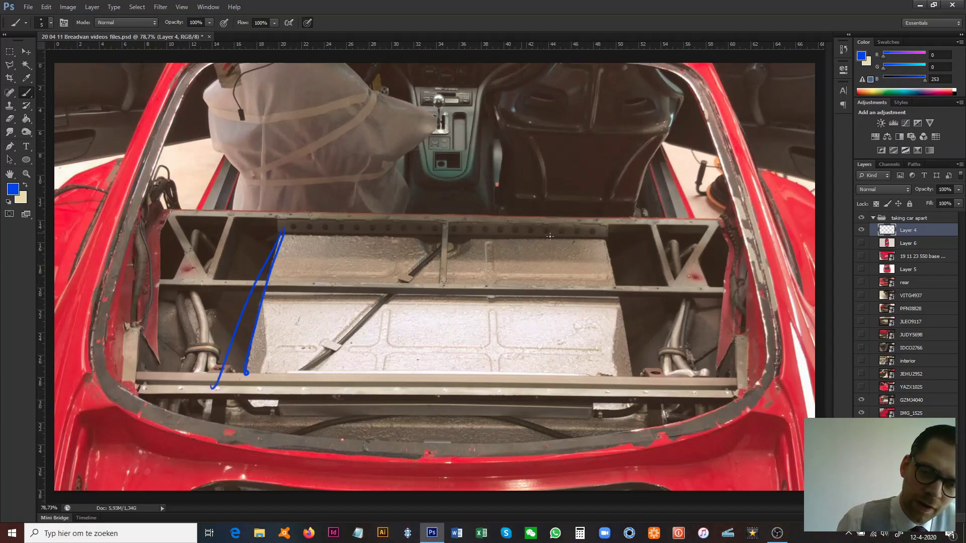
left_click_drag(612, 237, 625, 385)
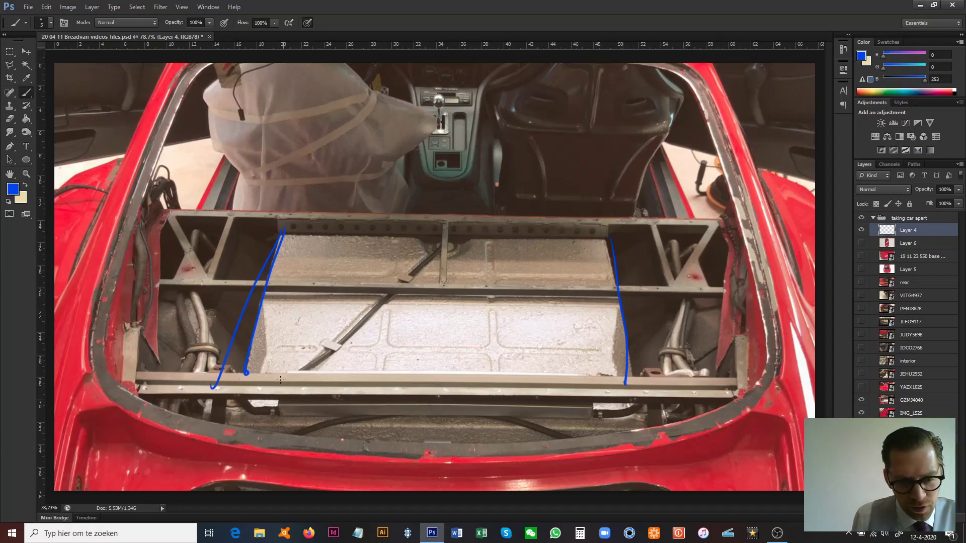
left_click_drag(235, 386, 577, 401)
mouse_move(289, 220)
left_mouse_down()
mouse_move(583, 234)
mouse_move(514, 273)
left_mouse_up()
left_click_drag(365, 334, 235, 385)
left_click_drag(284, 221, 584, 401)
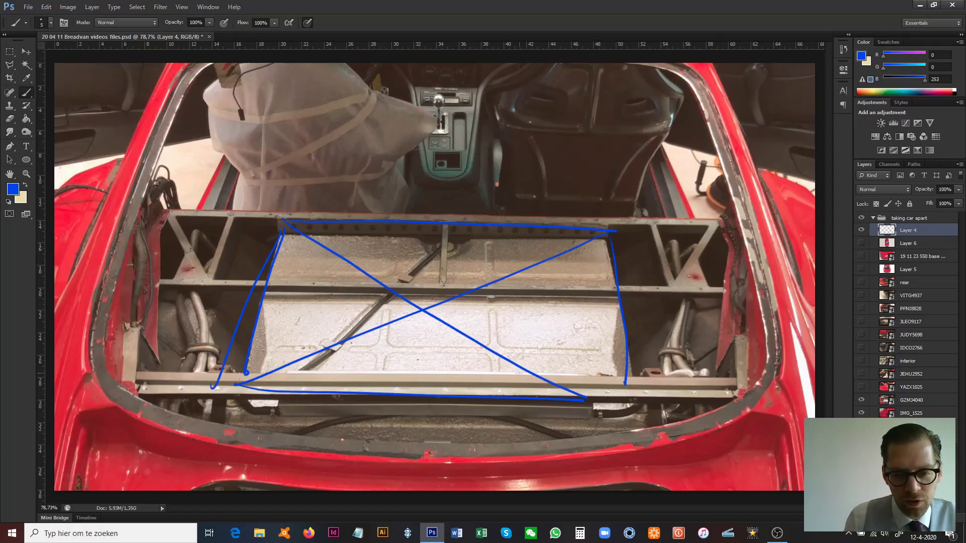
left_click_drag(440, 375, 436, 399)
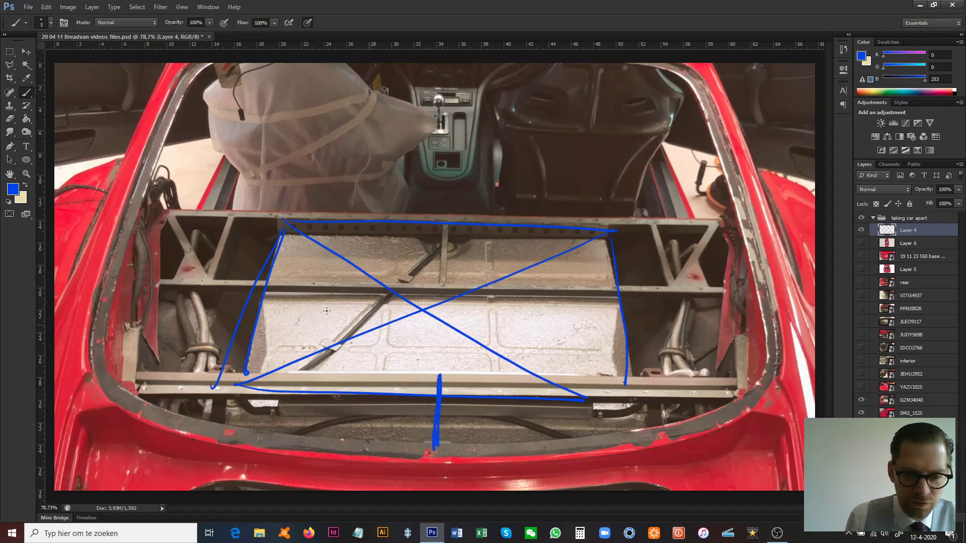
mouse_move(150, 285)
left_mouse_down()
mouse_move(692, 276)
mouse_move(615, 284)
mouse_move(724, 288)
left_mouse_up()
Step: Wipe Layer 4, deselect, and hide GZMJ4040 to reveal the red body close-up
key("ctrl+a")
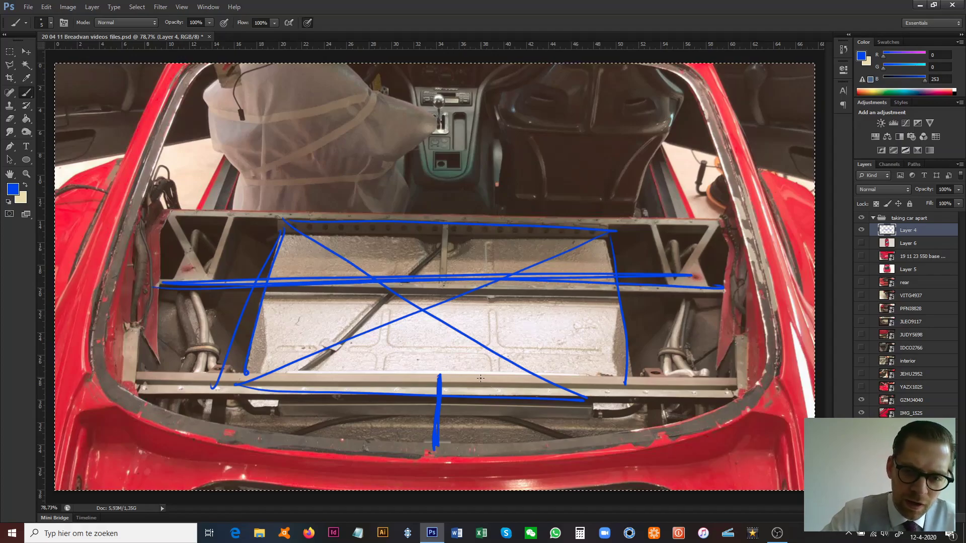
key("Delete")
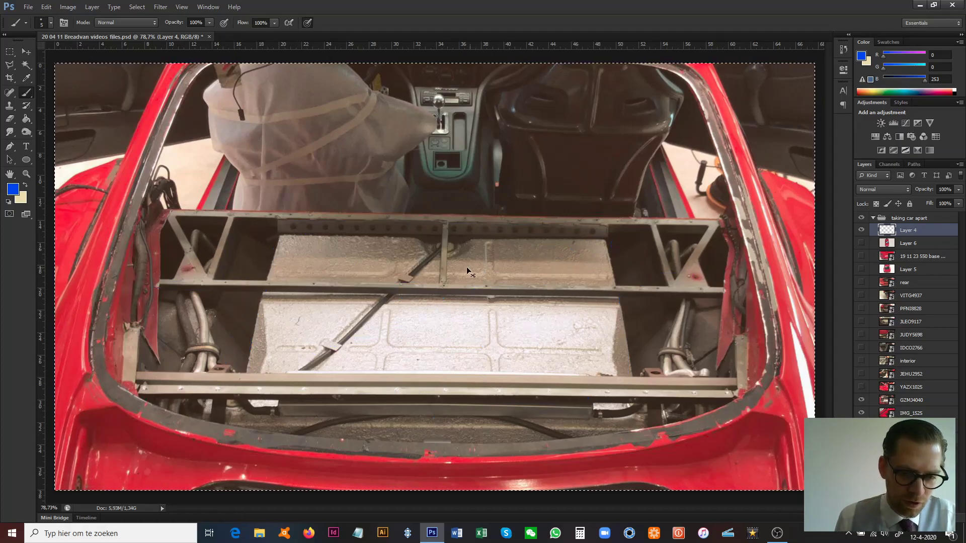
key("ctrl+d")
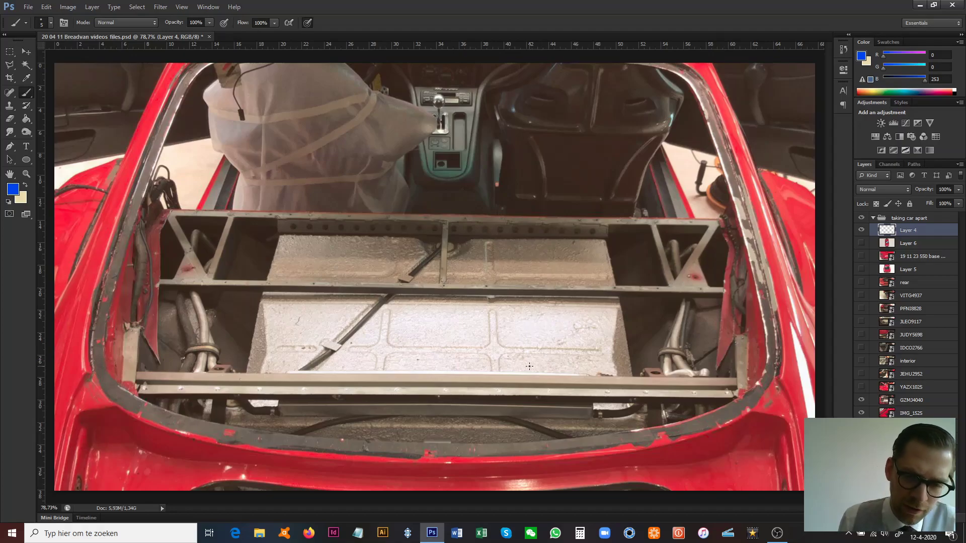
left_click(861, 399)
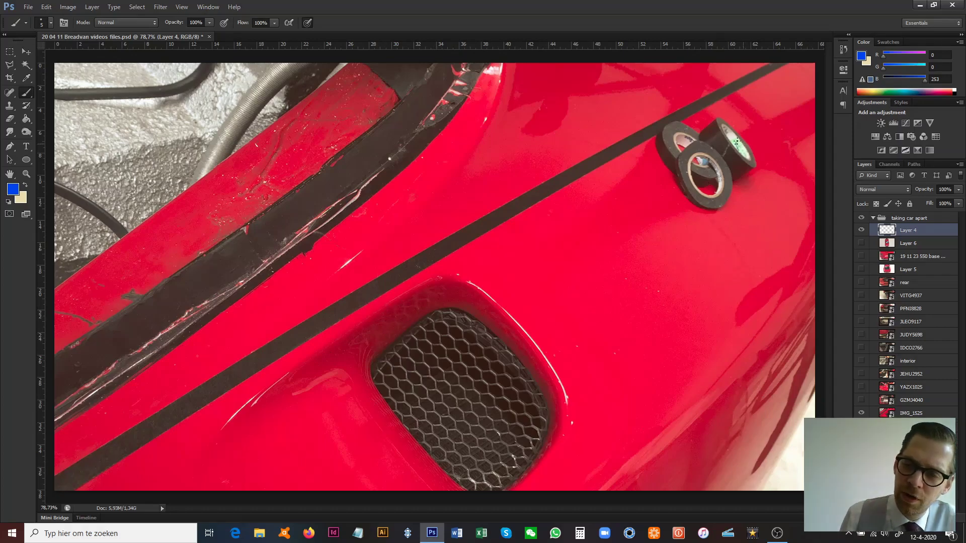
Step: Circle the tape rolls in blue, undo it, and draw a straight line along the dark stripe
left_click_drag(653, 123, 612, 135)
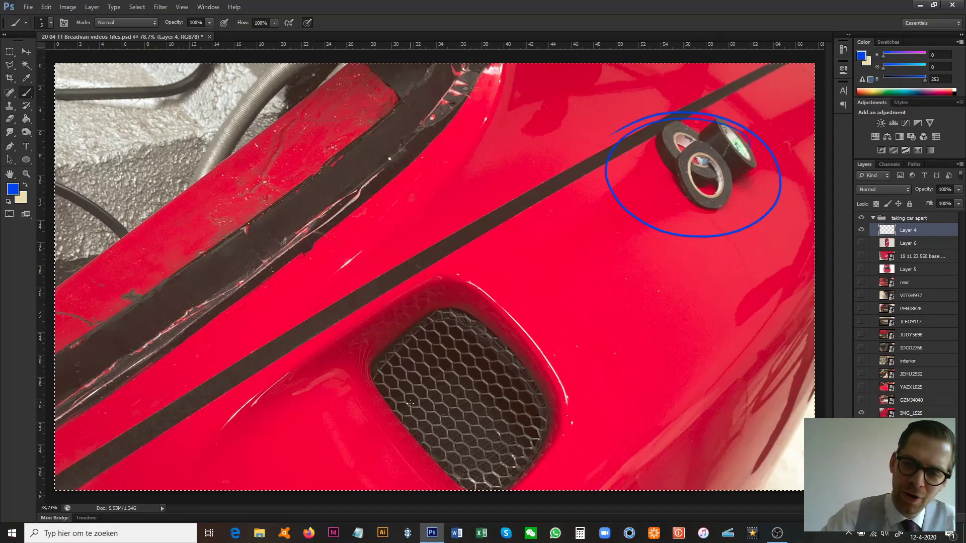
key("ctrl+z")
key("ctrl+a")
key("ctrl+d")
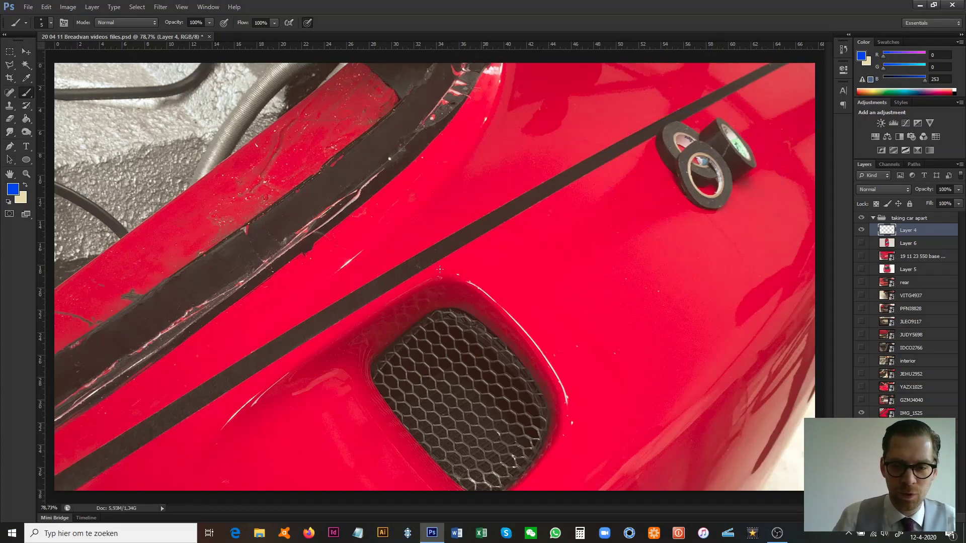
left_click(674, 121, "shift")
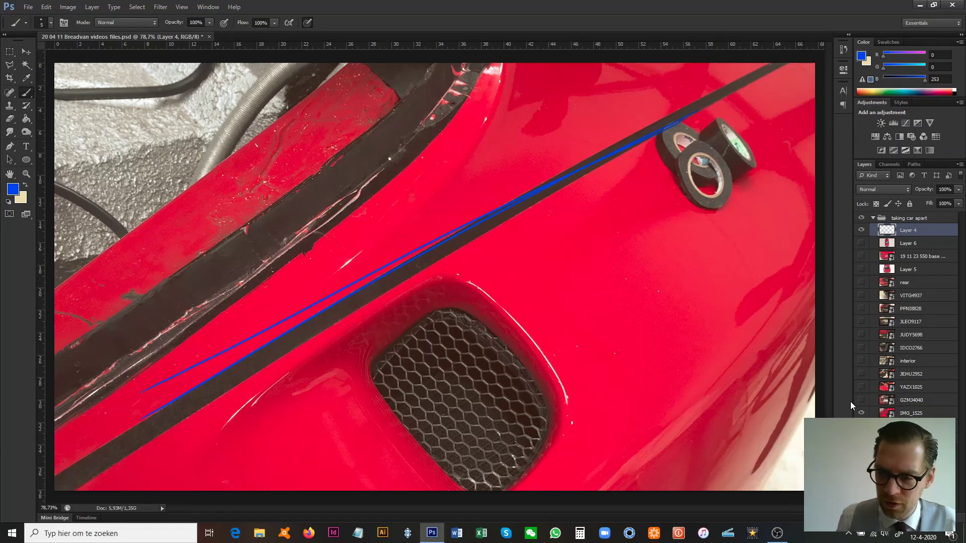
Step: Erase the stripe lines, hide IMG_1525 to reveal the side view, and deselect
key("ctrl+a")
key("Delete")
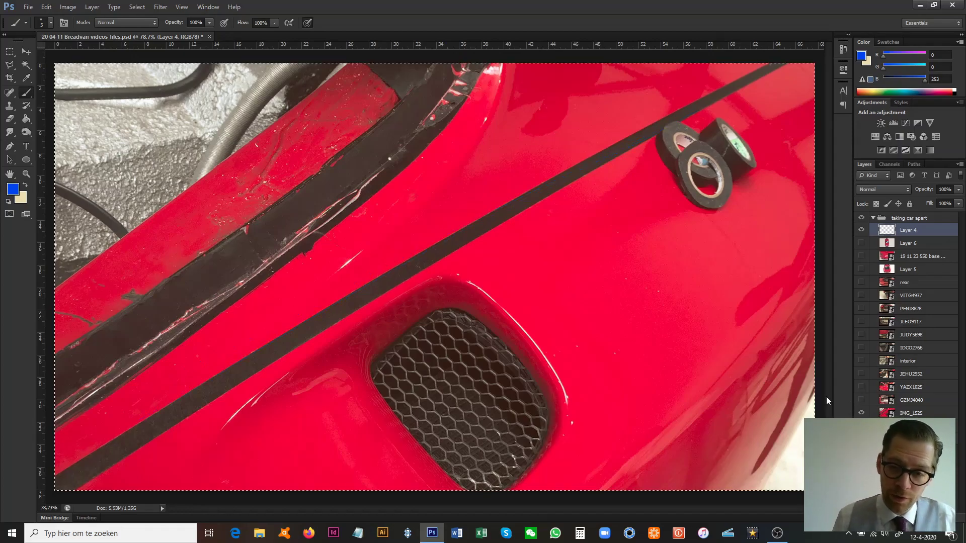
left_click(861, 413)
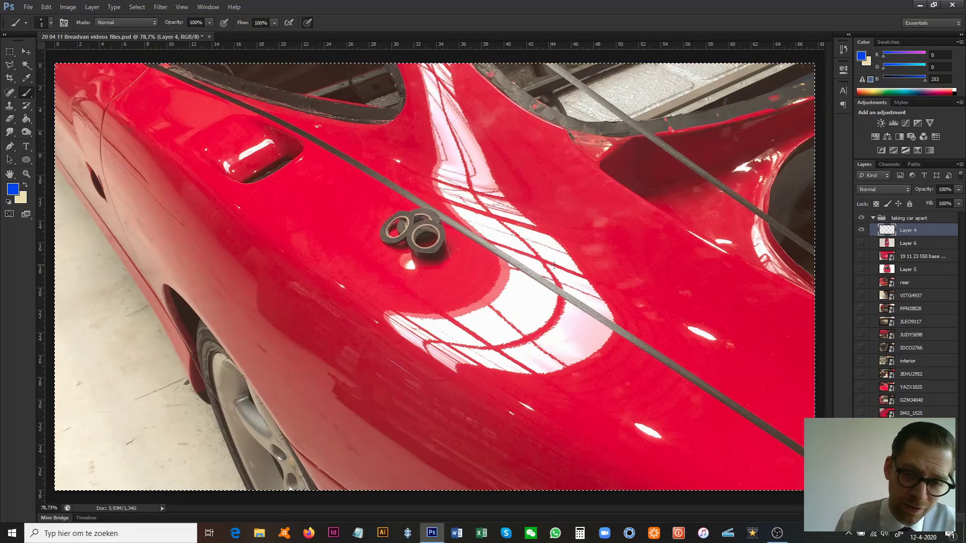
key("ctrl+d")
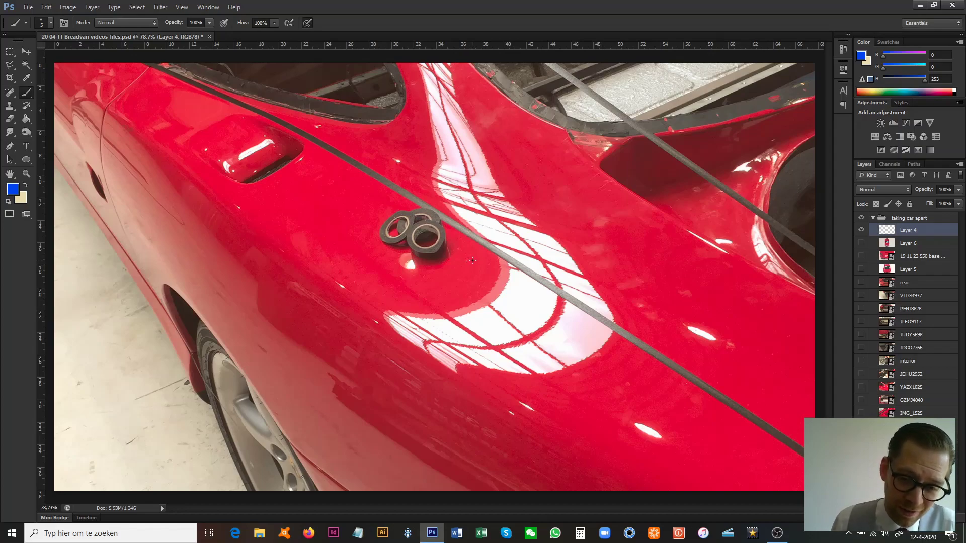
Step: Sketch the curved design line and trace the dark trim line in blue
mouse_move(586, 98)
left_mouse_down()
mouse_move(498, 240)
mouse_move(412, 317)
mouse_move(422, 414)
mouse_move(428, 309)
left_mouse_up()
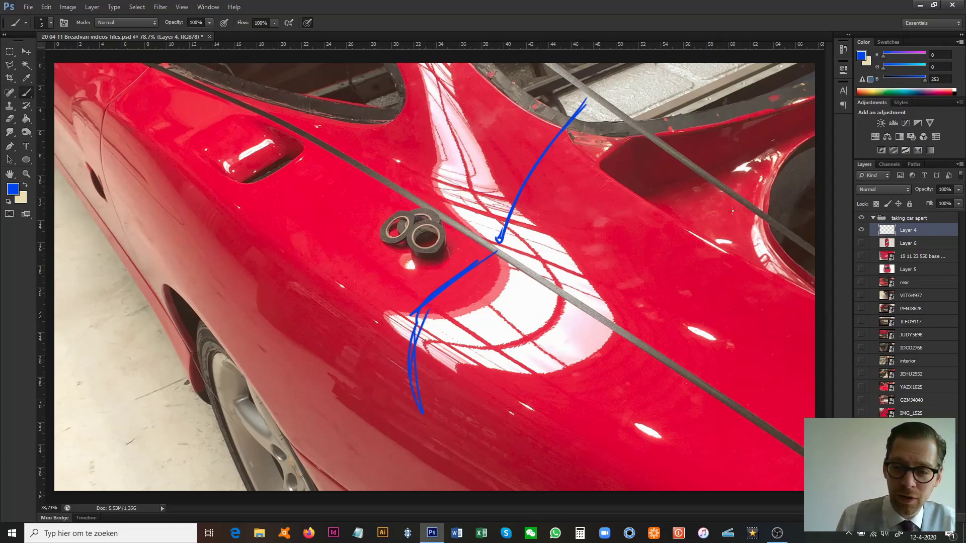
mouse_move(600, 91)
left_mouse_down()
mouse_move(689, 63)
mouse_move(589, 100)
mouse_move(605, 86)
mouse_move(491, 246)
mouse_move(595, 106)
mouse_move(481, 247)
mouse_move(505, 234)
mouse_move(420, 300)
left_mouse_up()
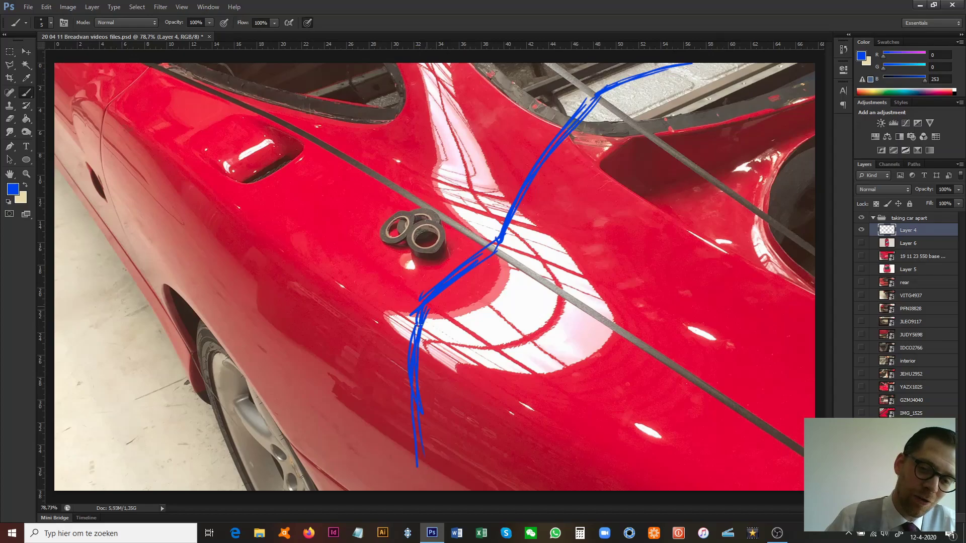
mouse_move(513, 221)
left_mouse_down()
mouse_move(599, 95)
mouse_move(711, 66)
left_mouse_up()
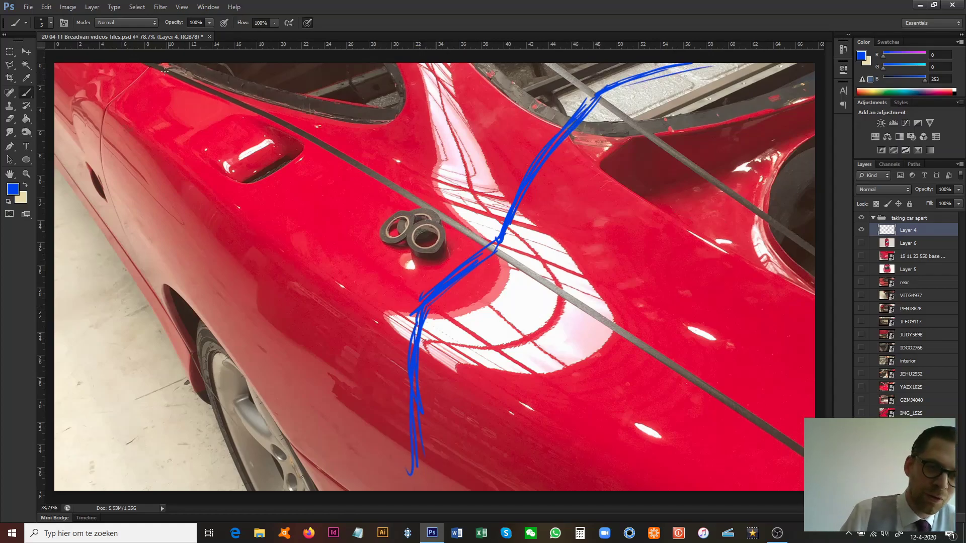
left_click_drag(164, 71, 445, 198)
left_click_drag(196, 86, 574, 319)
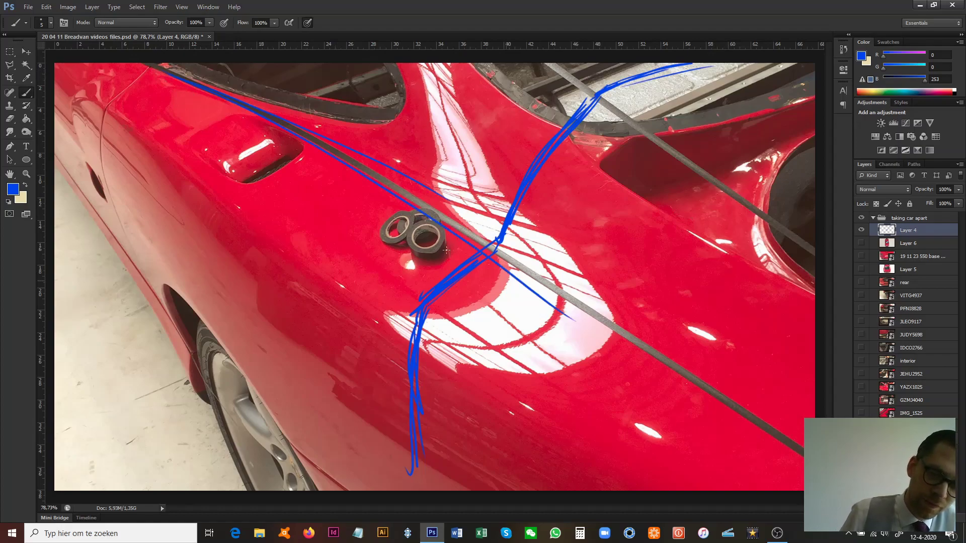
left_click_drag(322, 151, 644, 347)
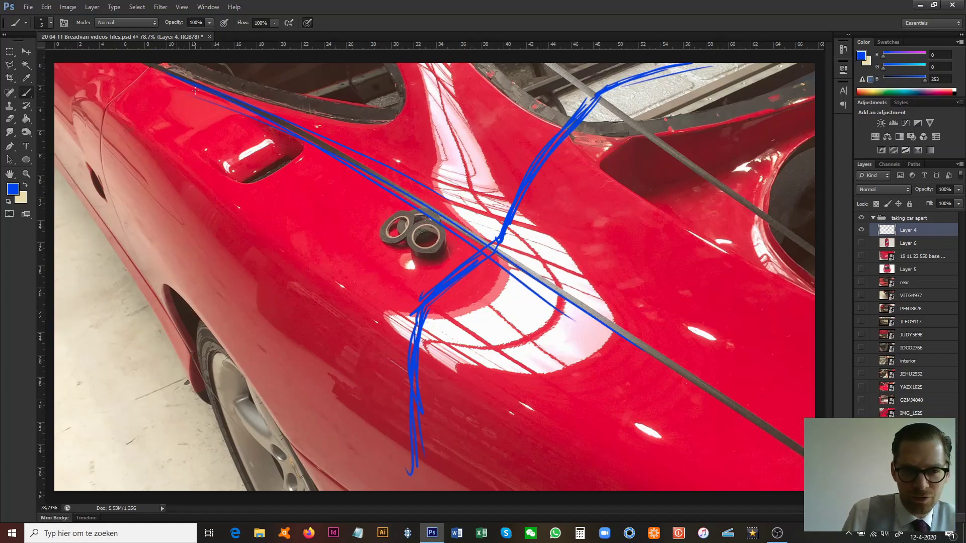
mouse_move(195, 82)
left_mouse_down()
mouse_move(266, 68)
mouse_move(418, 63)
left_mouse_up()
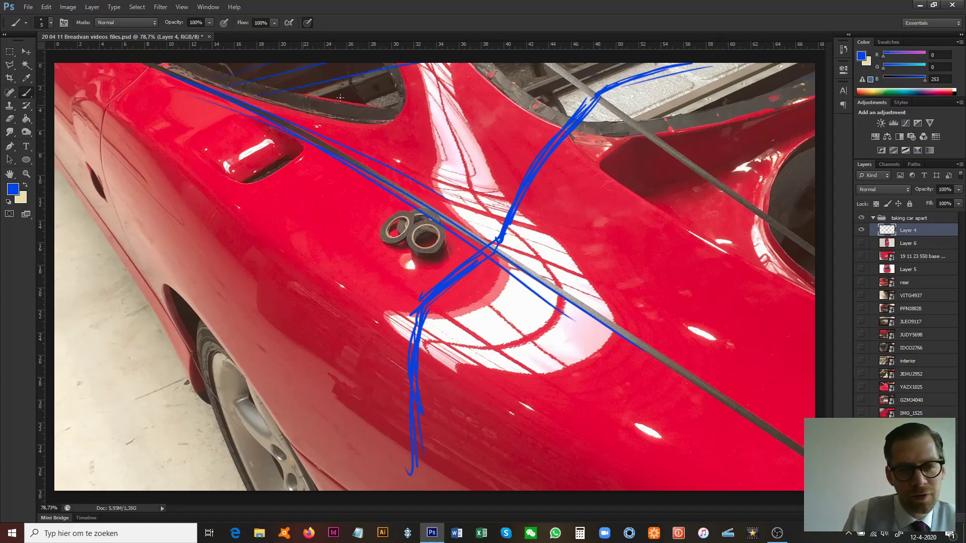
Step: Hatch the upper and rear car body with near-horizontal blue strokes
left_click_drag(271, 97, 513, 68)
left_click_drag(297, 107, 574, 81)
left_click_drag(327, 123, 586, 107)
left_click_drag(353, 146, 634, 125)
left_click_drag(395, 161, 564, 132)
left_click_drag(422, 183, 674, 151)
left_click_drag(458, 211, 710, 184)
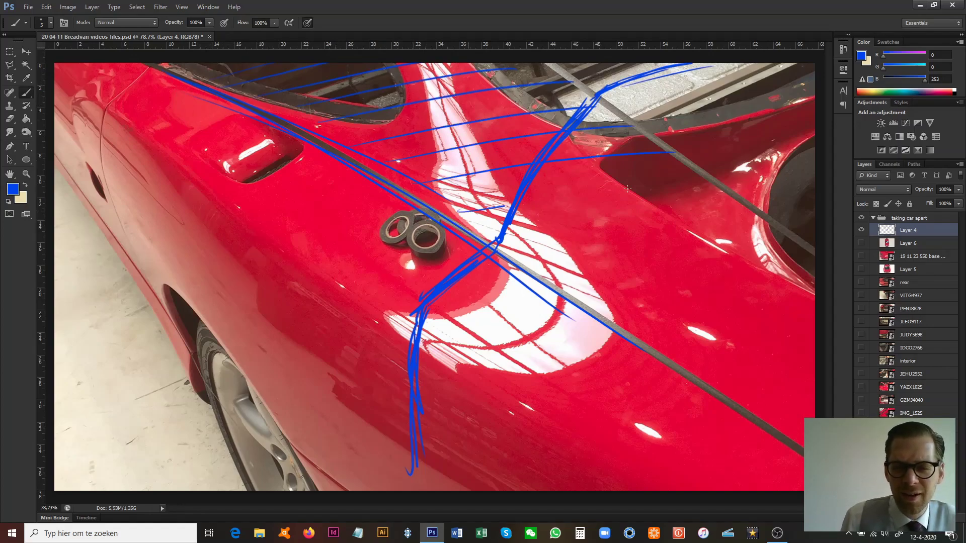
left_click_drag(503, 236, 742, 212)
left_click_drag(561, 258, 785, 245)
left_click_drag(591, 294, 804, 284)
left_click_drag(641, 325, 799, 314)
left_click_drag(671, 355, 779, 351)
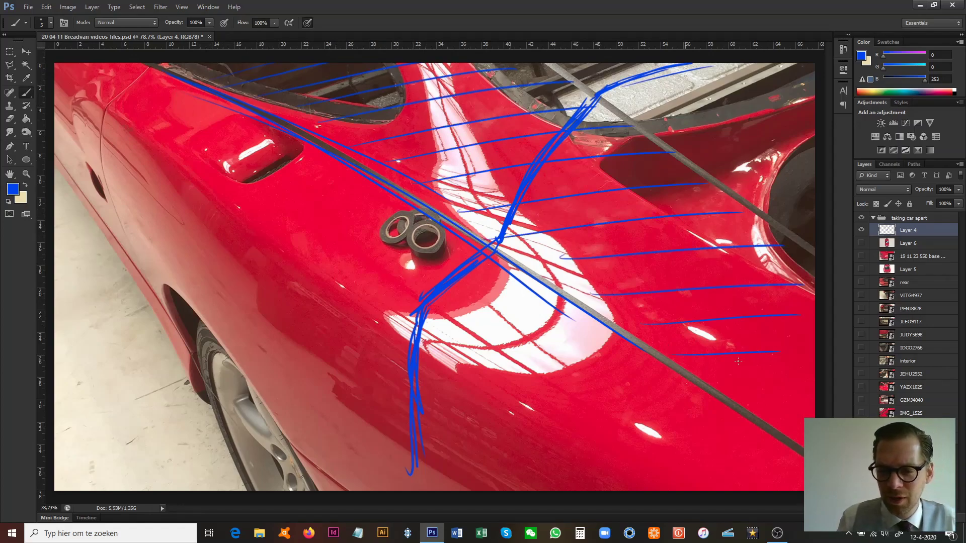
Step: Hatch the lower-middle body diagonally from the tape rolls up past the door handle
left_click_drag(590, 366, 516, 388)
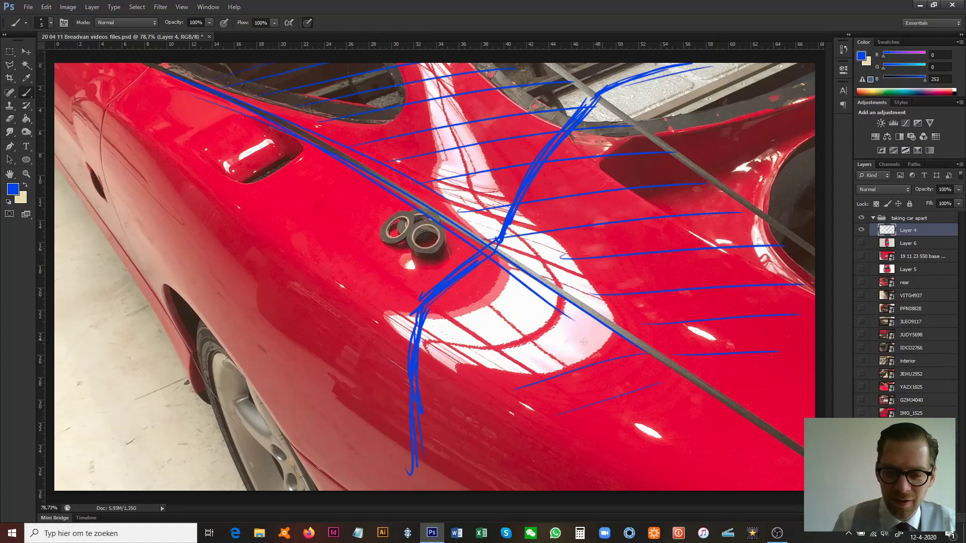
left_click_drag(602, 338, 481, 375)
left_click_drag(565, 322, 457, 353)
left_click_drag(542, 298, 439, 329)
left_click_drag(511, 283, 405, 317)
left_click_drag(460, 265, 369, 293)
left_click_drag(425, 248, 336, 263)
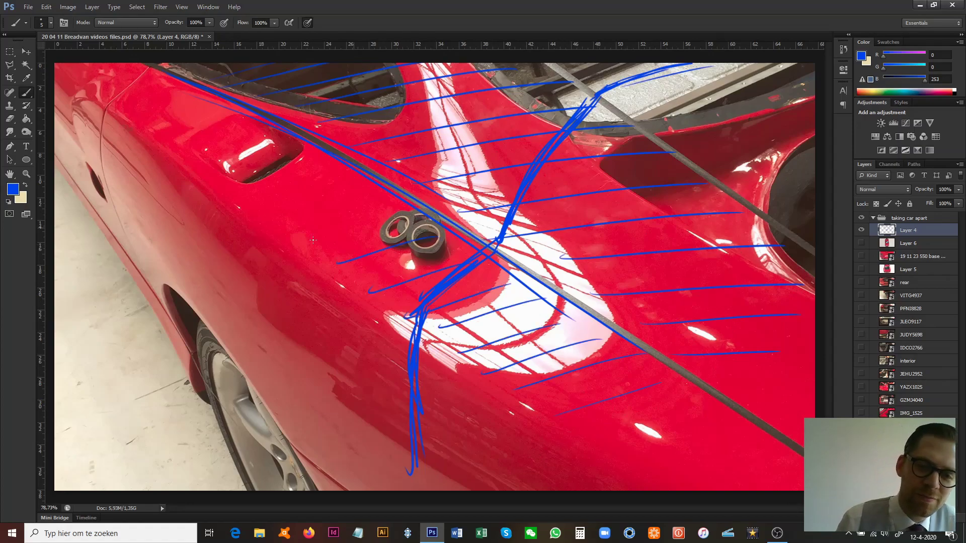
left_click_drag(398, 218, 296, 241)
left_click_drag(345, 195, 259, 218)
left_click_drag(319, 173, 248, 192)
left_click_drag(289, 159, 214, 178)
left_click_drag(224, 116, 164, 129)
left_click_drag(186, 102, 128, 114)
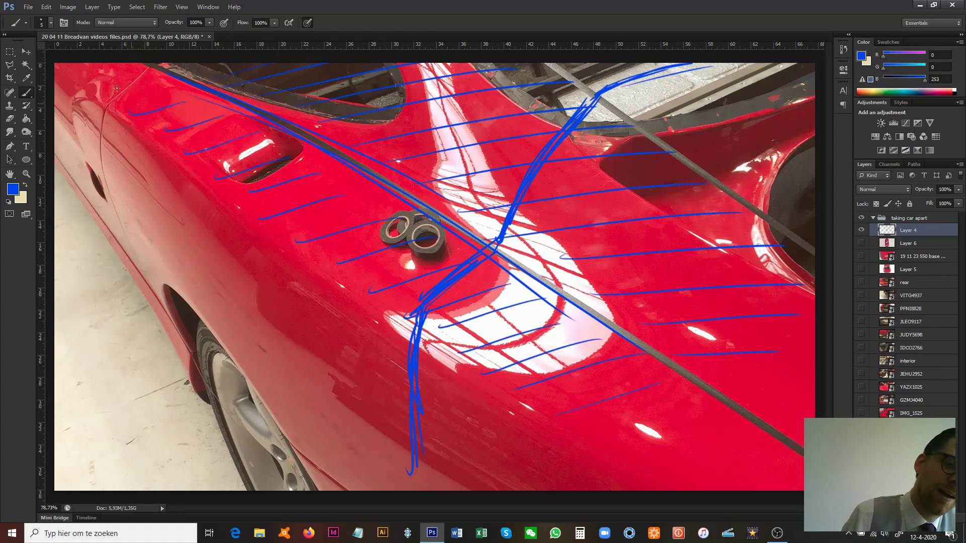
left_click_drag(138, 81, 115, 87)
Step: Add hatch strokes to the upper-right body and select the whole canvas
left_click_drag(697, 69, 623, 98)
left_click_drag(722, 62, 649, 107)
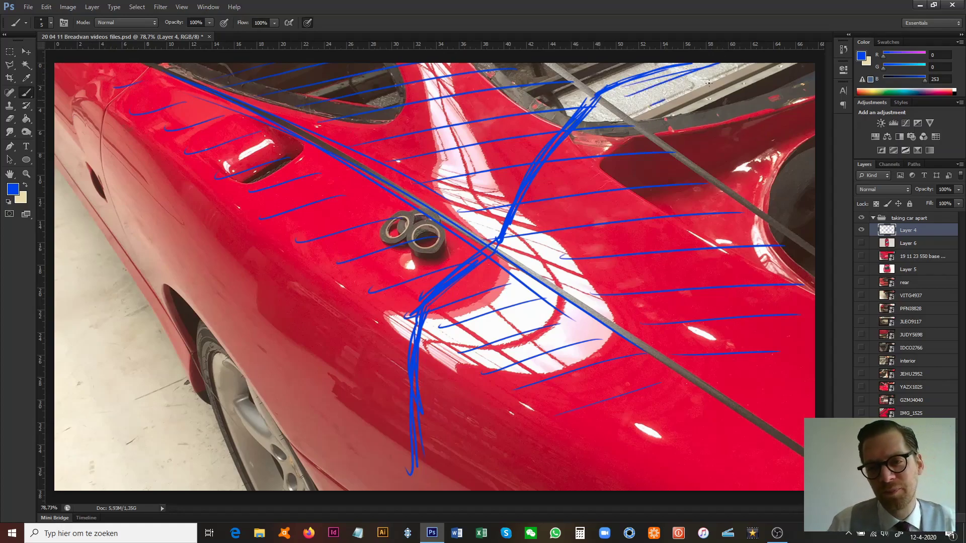
left_click_drag(763, 66, 664, 101)
left_click_drag(779, 83, 685, 113)
left_click_drag(759, 107, 720, 119)
key("ctrl+a")
Step: Delete every blue stroke from Layer 4 and drop the selection
key("Delete")
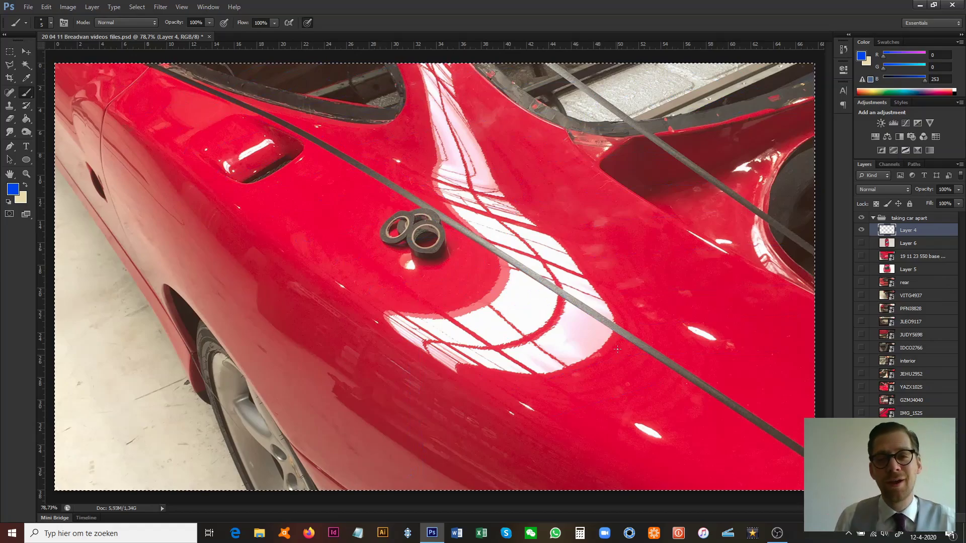
key("ctrl+d")
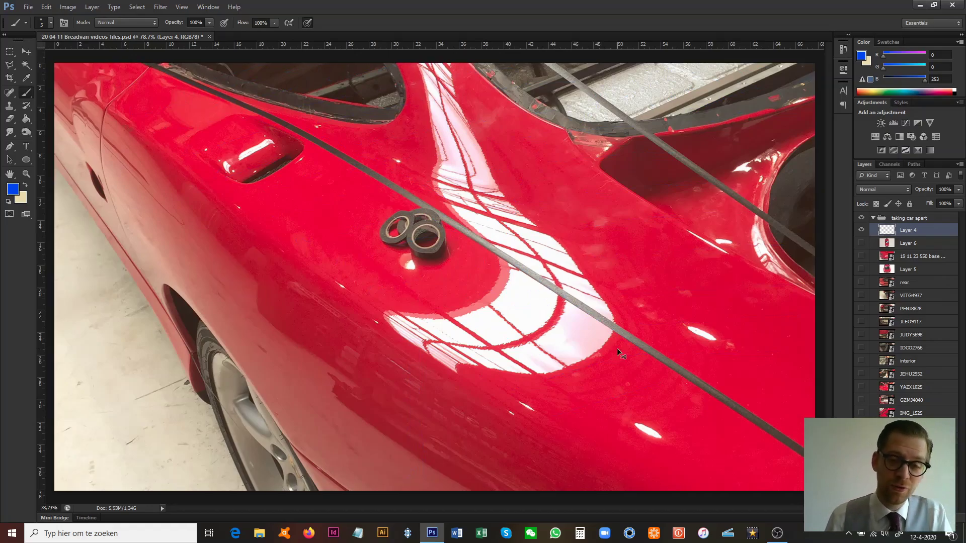